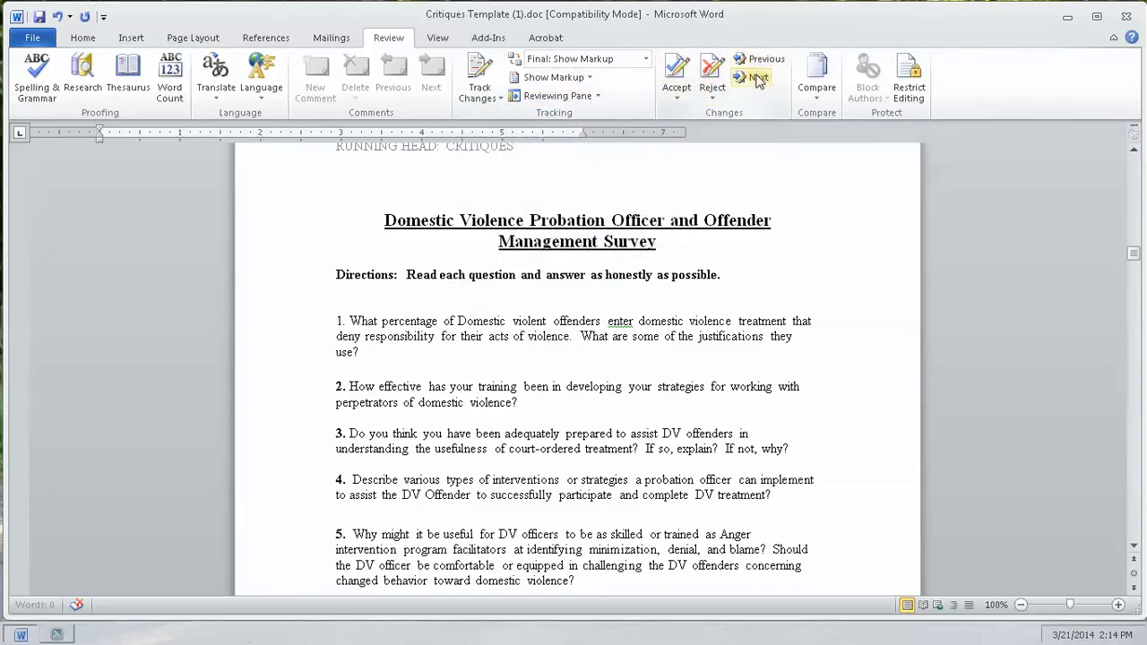
# - Turn on Track Changes and enlarge the two-line survey title to 22 pt
pyautogui.click(350, 199)
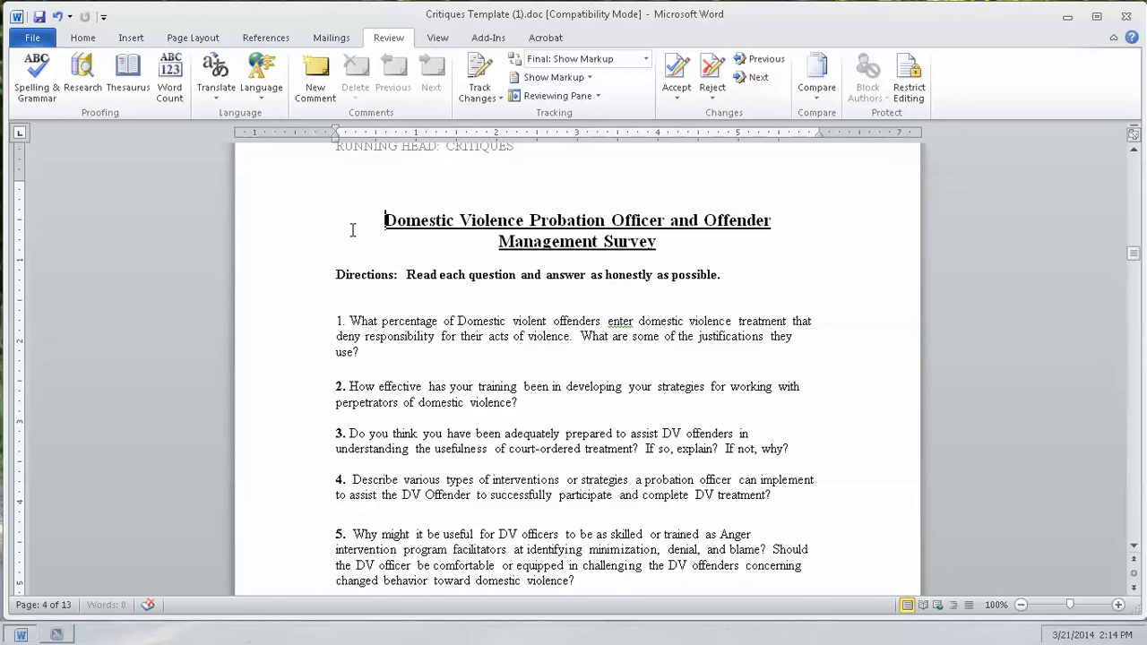
pyautogui.click(478, 76)
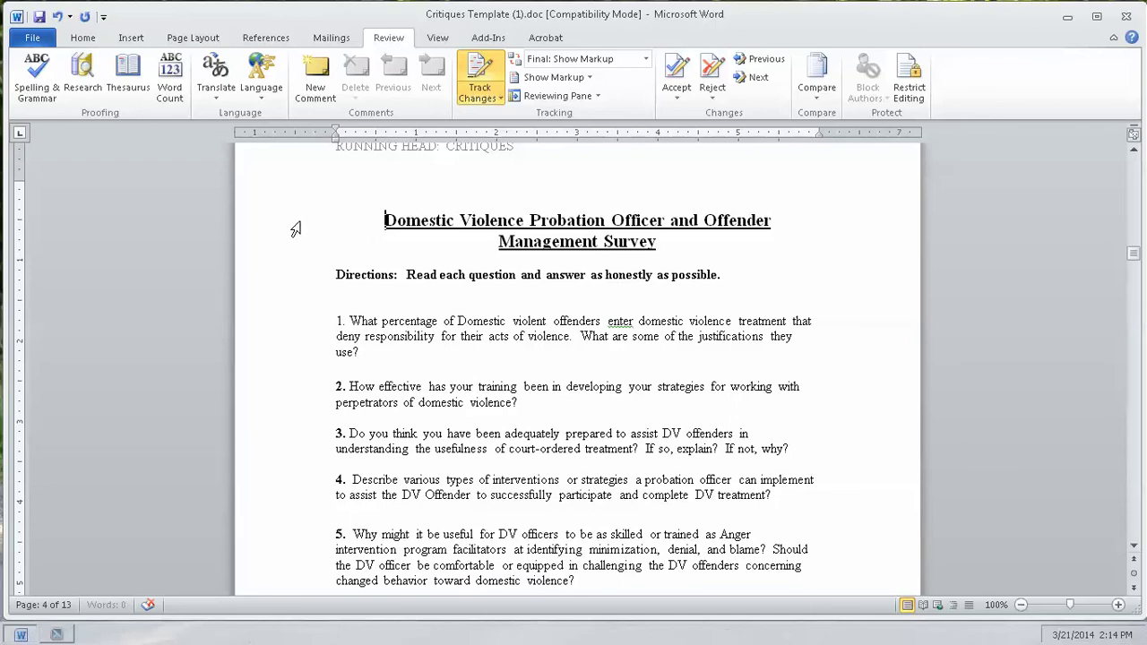
pyautogui.moveTo(296, 229); pyautogui.dragTo(290, 247)
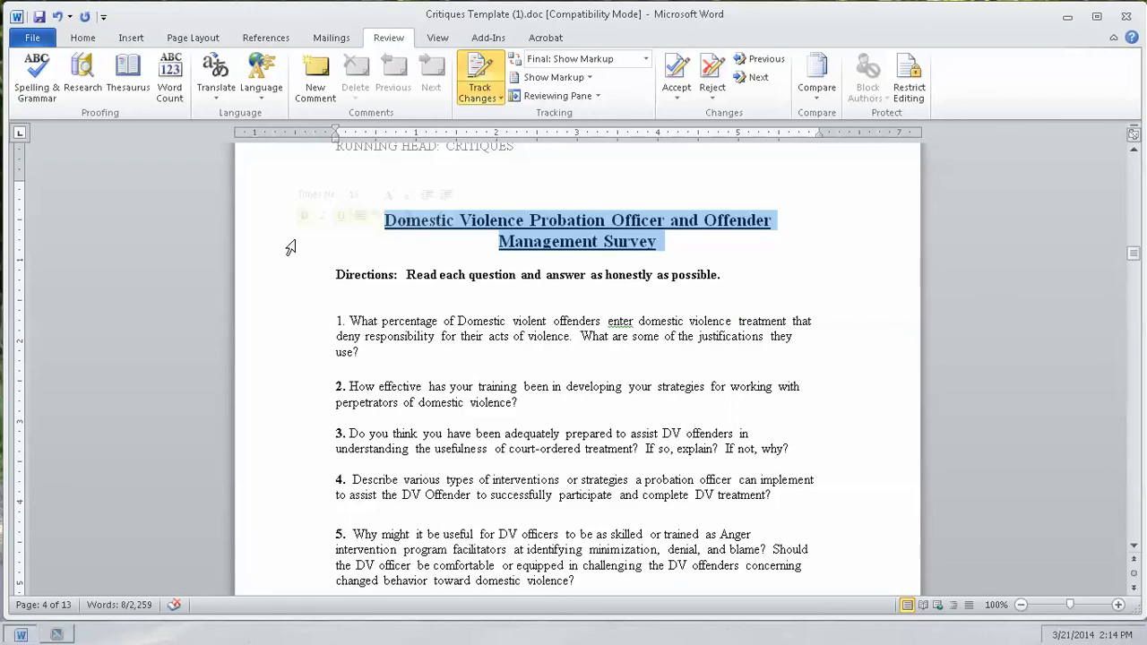
pyautogui.click(81, 40)
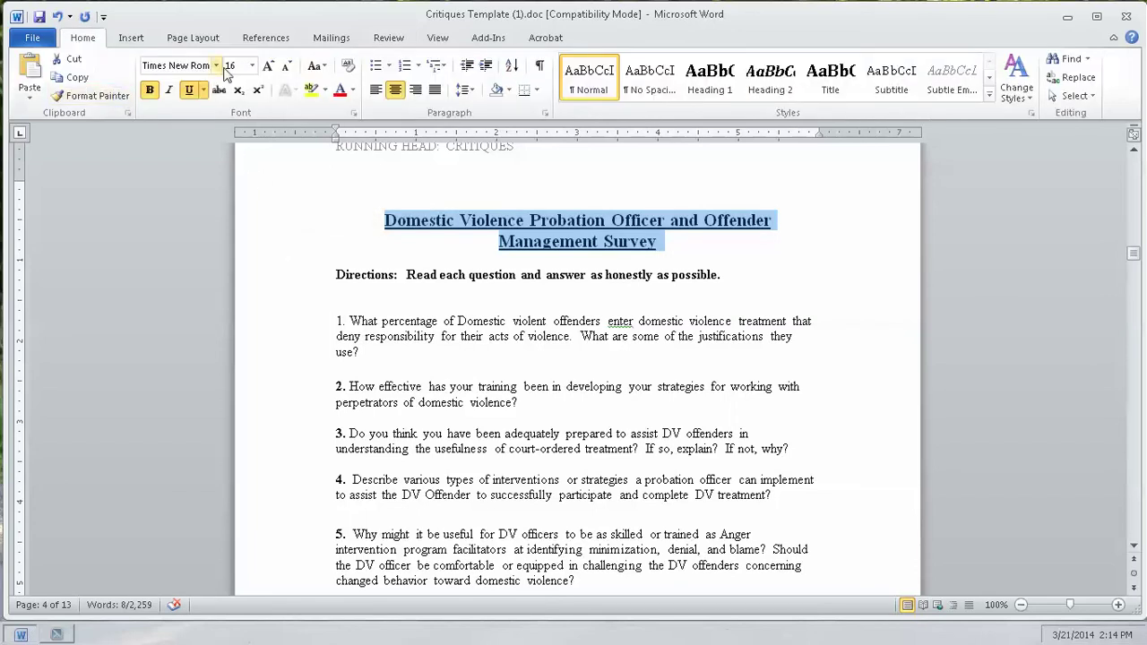
pyautogui.click(270, 69)
pyautogui.click(269, 69)
pyautogui.click(269, 69)
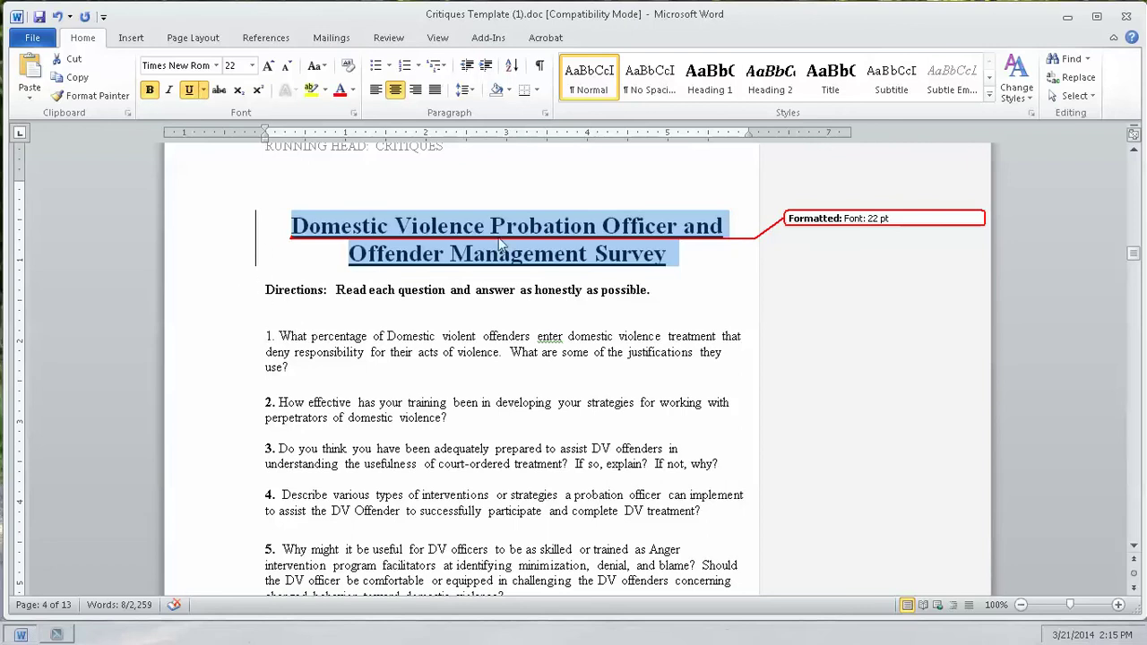
# - Enlarge the "Directions" line below the survey title to 14 pt
pyautogui.click(224, 306)
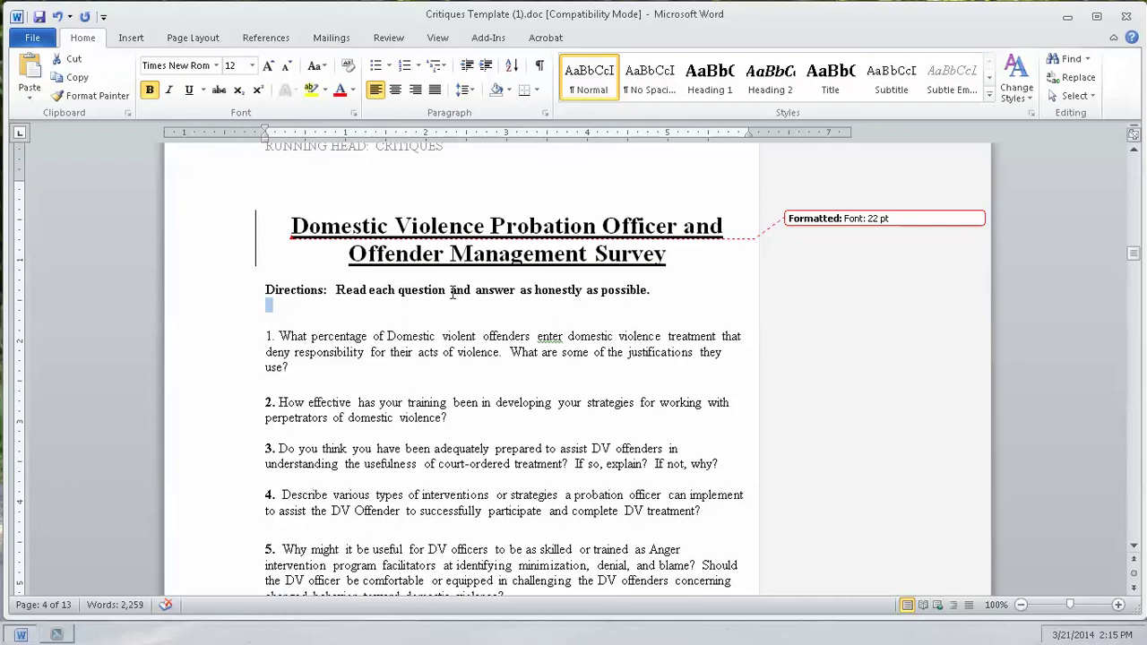
pyautogui.click(205, 294)
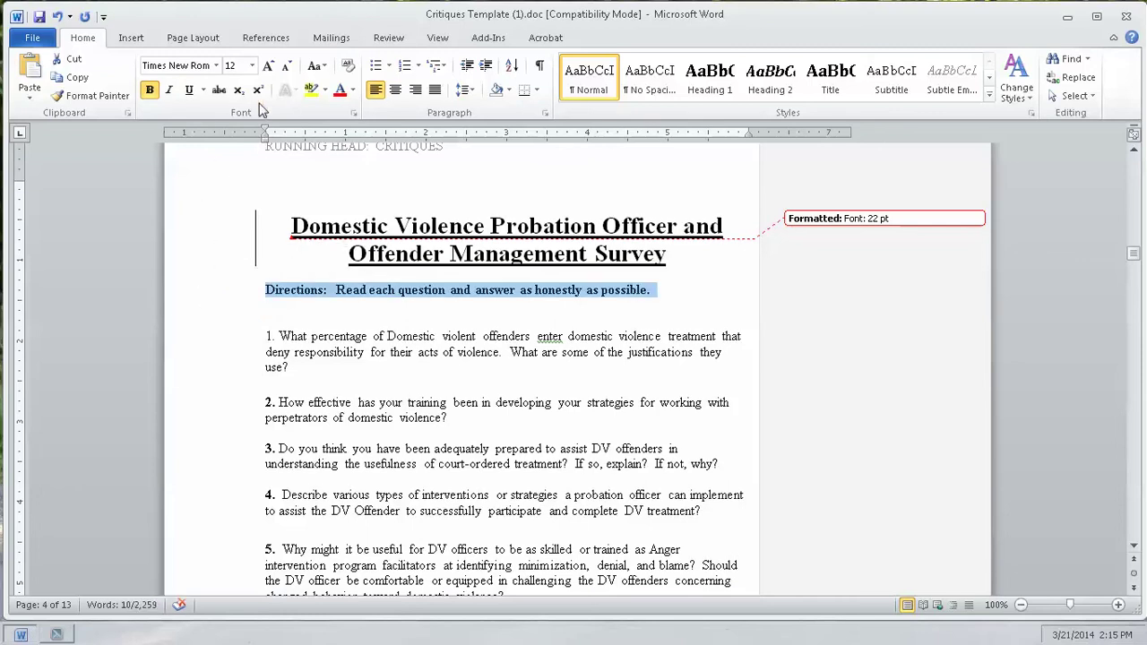
pyautogui.click(267, 67)
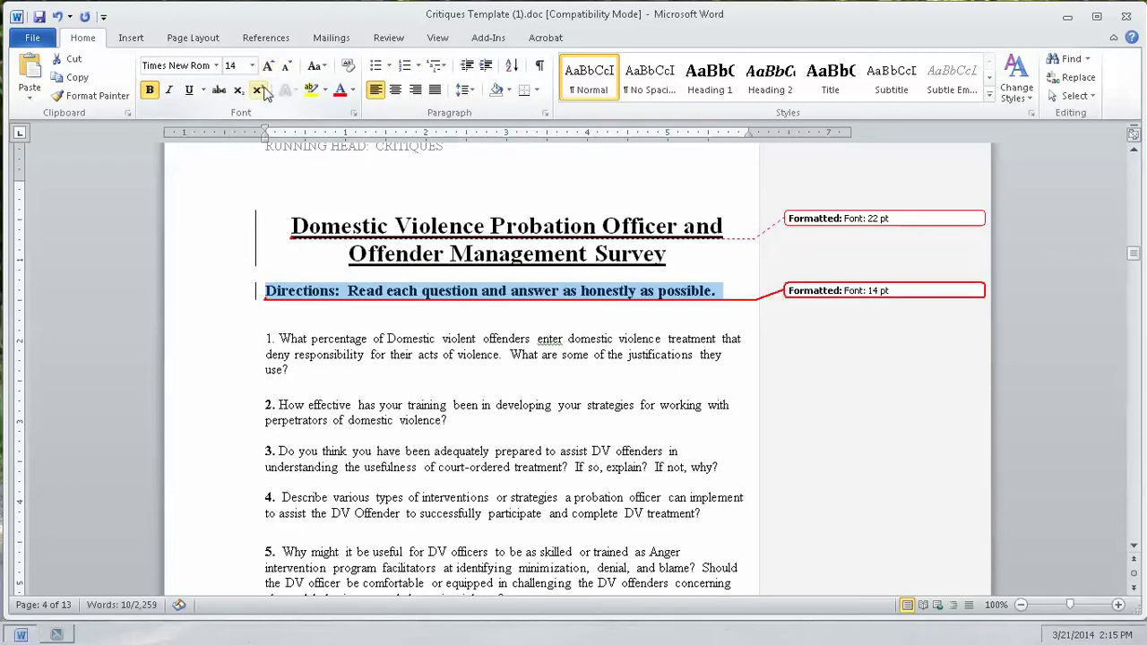
# - Convert the survey's ten numbered questions into a bulleted list
pyautogui.click(368, 369)
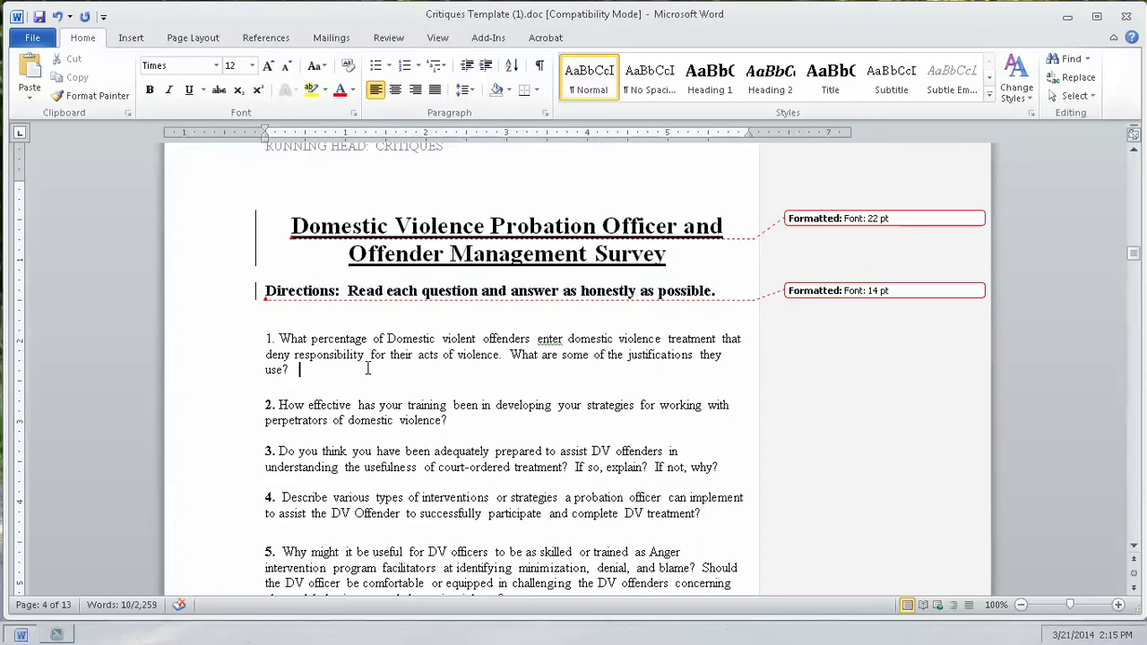
pyautogui.doubleClick(214, 338)
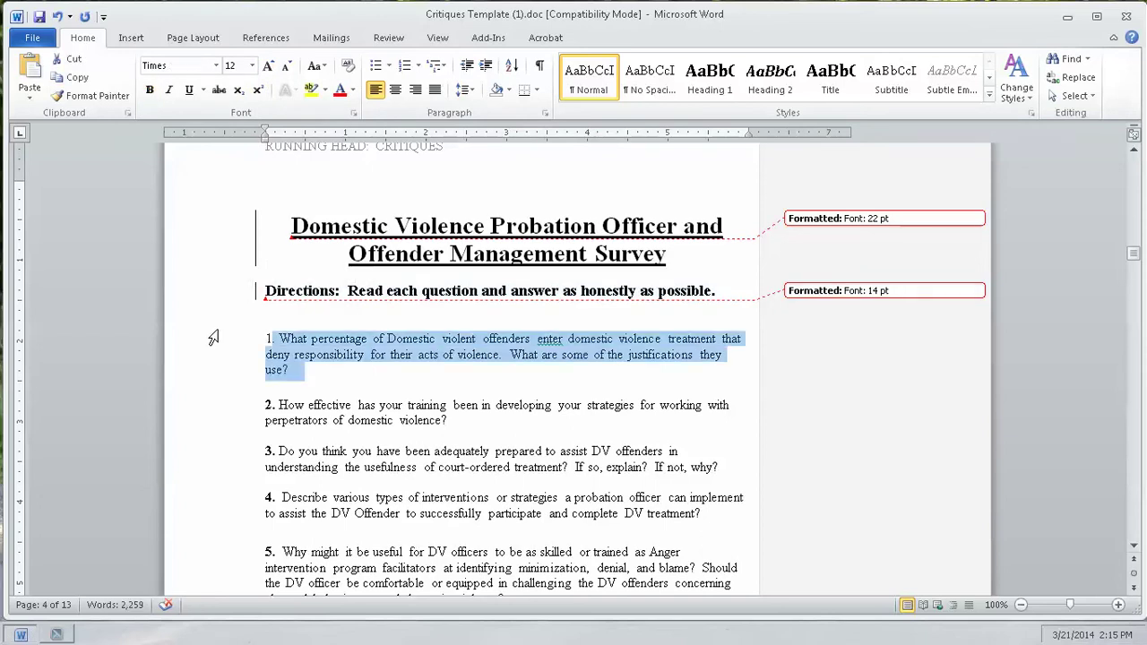
pyautogui.hotkey('shift', 'Down')
pyautogui.hotkey('shift', 'Down')
pyautogui.hotkey('shift', 'Down')
pyautogui.hotkey('shift', 'Down')
pyautogui.hotkey('shift', 'Down')
pyautogui.hotkey('shift', 'Down')
pyautogui.hotkey('shift', 'Down')
pyautogui.hotkey('shift', 'Down')
pyautogui.hotkey('shift', 'Down')
pyautogui.hotkey('shift', 'Down')
pyautogui.hotkey('shift', 'Down')
pyautogui.hotkey('shift', 'Down')
pyautogui.hotkey('shift', 'Down')
pyautogui.hotkey('shift', 'Down')
pyautogui.hotkey('shift', 'Down')
pyautogui.hotkey('shift', 'Down')
pyautogui.hotkey('shift', 'Down')
pyautogui.hotkey('shift', 'Down')
pyautogui.hotkey('shift', 'Down')
pyautogui.hotkey('shift', 'Down')
pyautogui.hotkey('shift', 'Down')
pyautogui.hotkey('shift', 'Down')
pyautogui.hotkey('shift', 'Down')
pyautogui.hotkey('shift', 'Down')
pyautogui.hotkey('shift', 'Down')
pyautogui.hotkey('shift', 'Down')
pyautogui.hotkey('shift', 'Down')
pyautogui.hotkey('shift', 'Down')
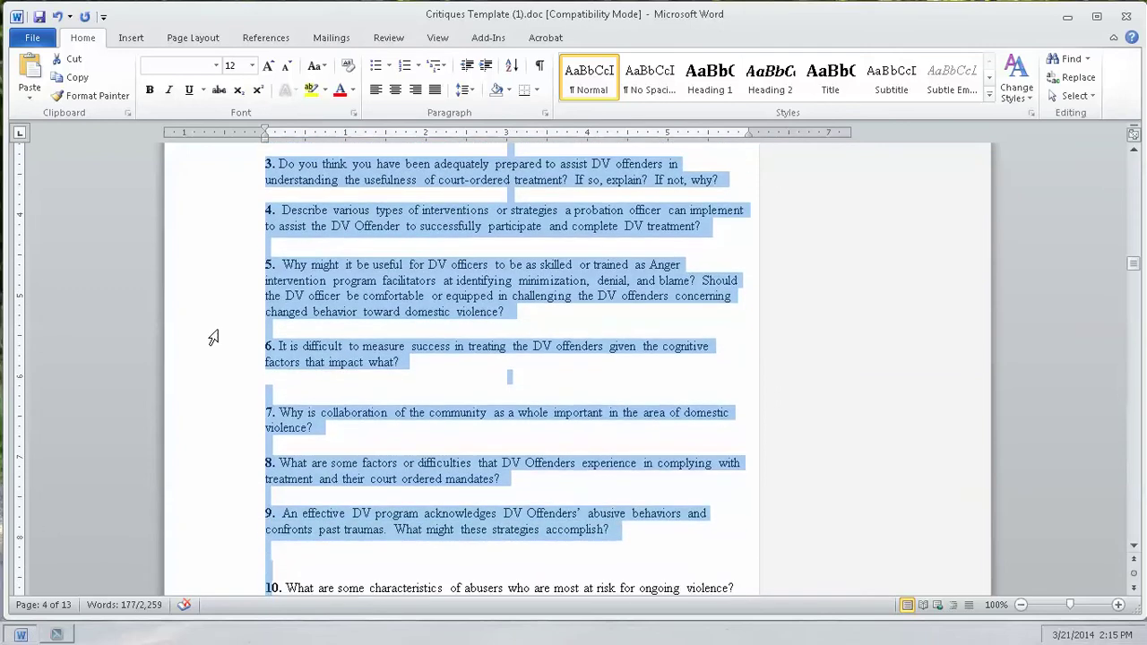
pyautogui.hotkey('shift', 'Down')
pyautogui.hotkey('shift', 'Down')
pyautogui.hotkey('shift', 'Down')
pyautogui.hotkey('shift', 'Down')
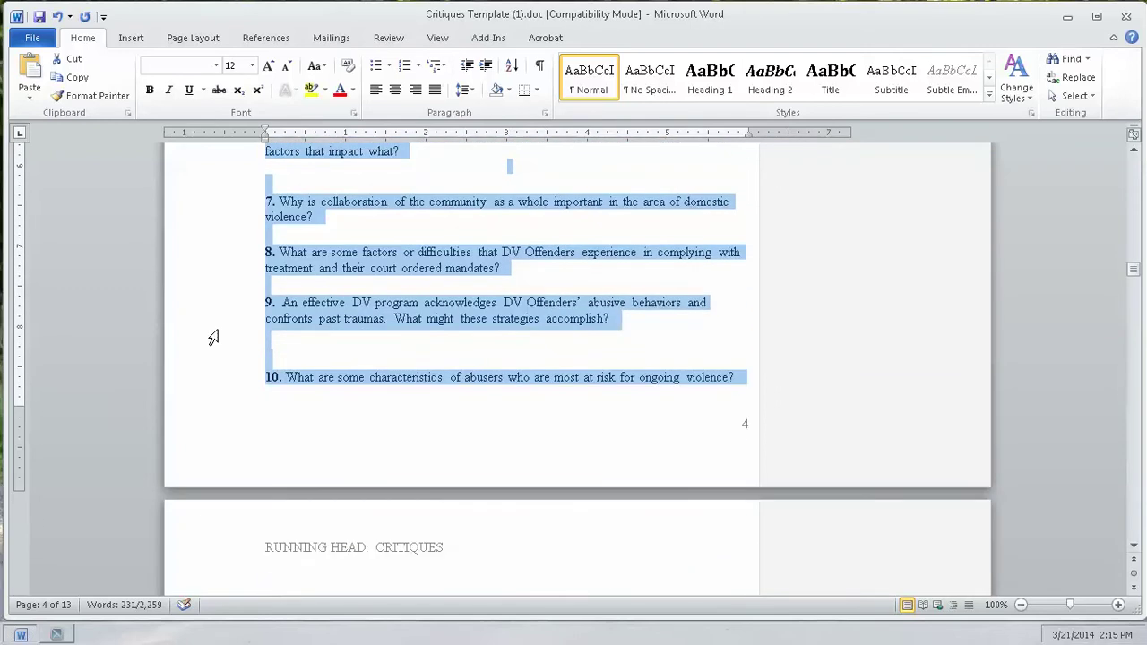
pyautogui.click(377, 67)
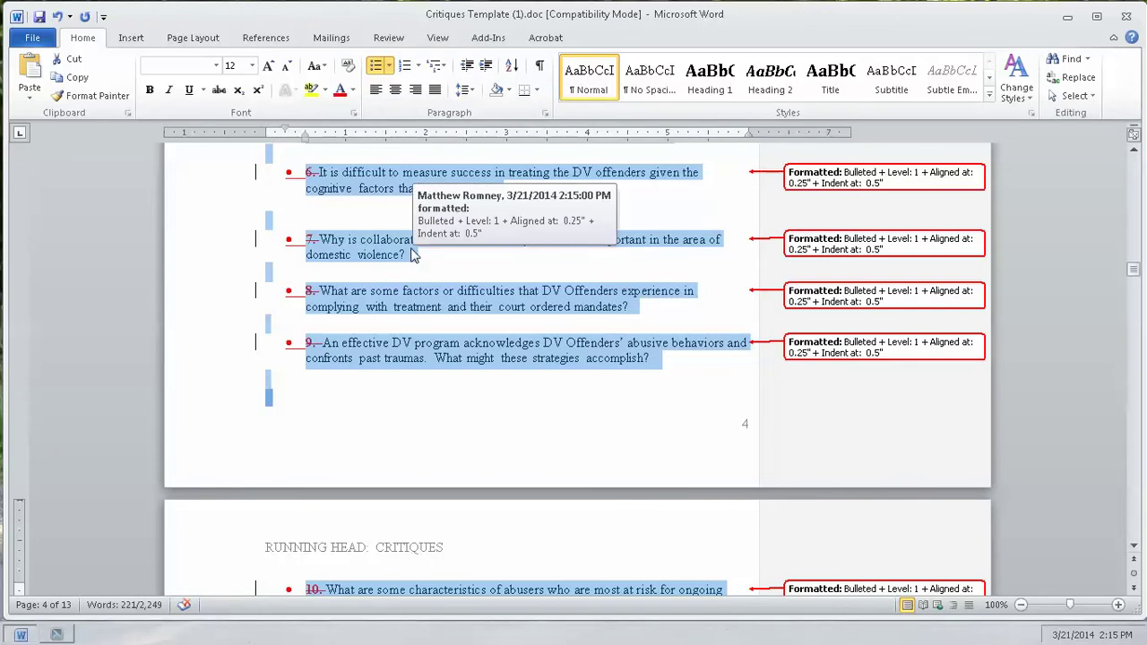
# - Comment on "questions" in the "Clarity of directions and questions" table header: "I don't like this word here, maybe it's just the formatting, let's talk."
pyautogui.scroll(-8, 412, 255)
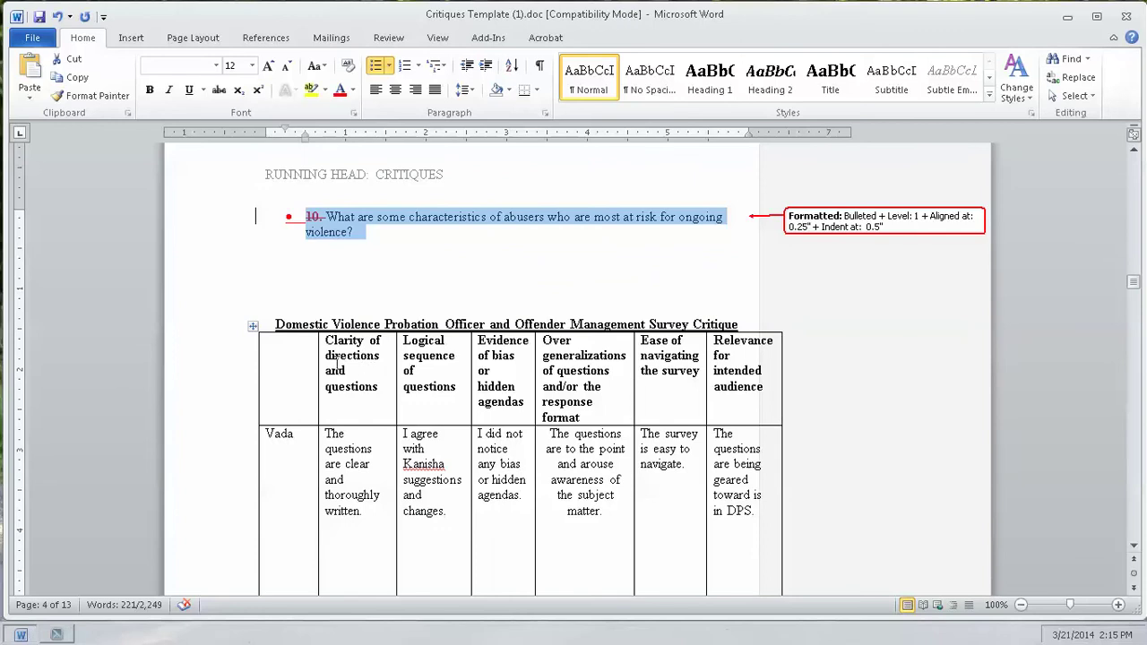
pyautogui.doubleClick(354, 386)
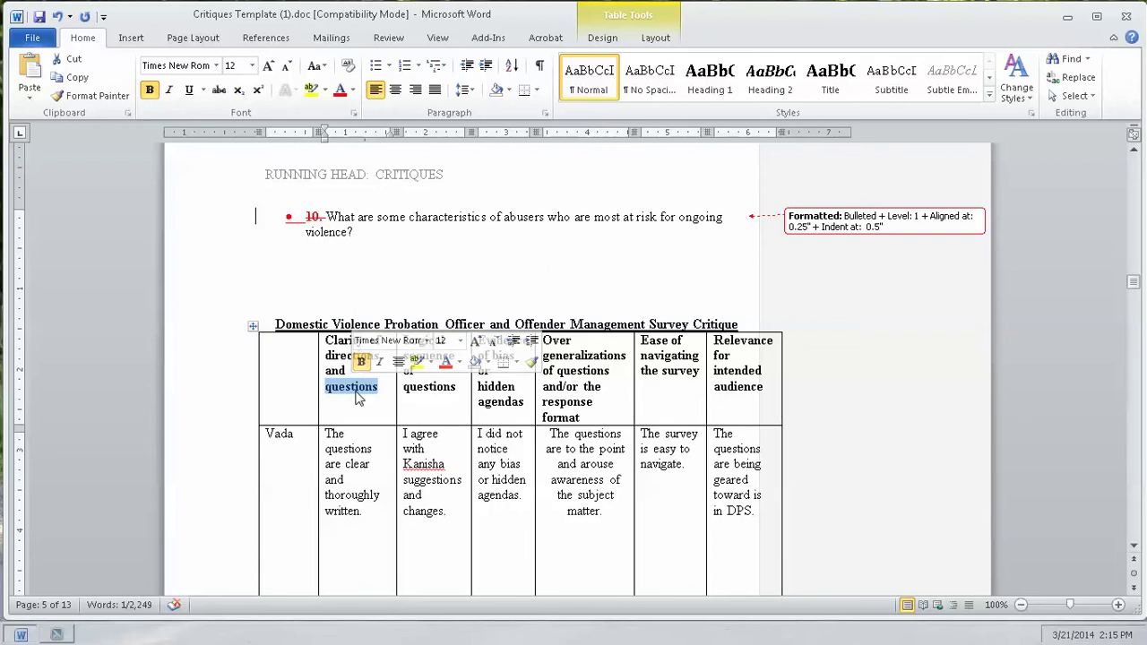
pyautogui.click(389, 39)
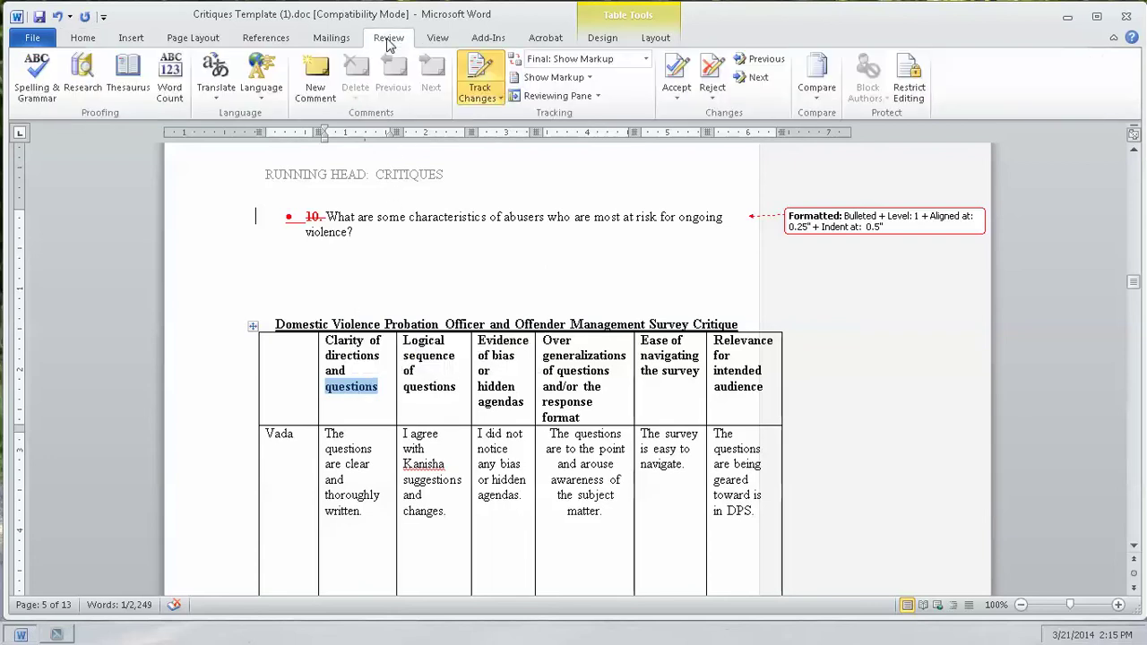
pyautogui.click(315, 85)
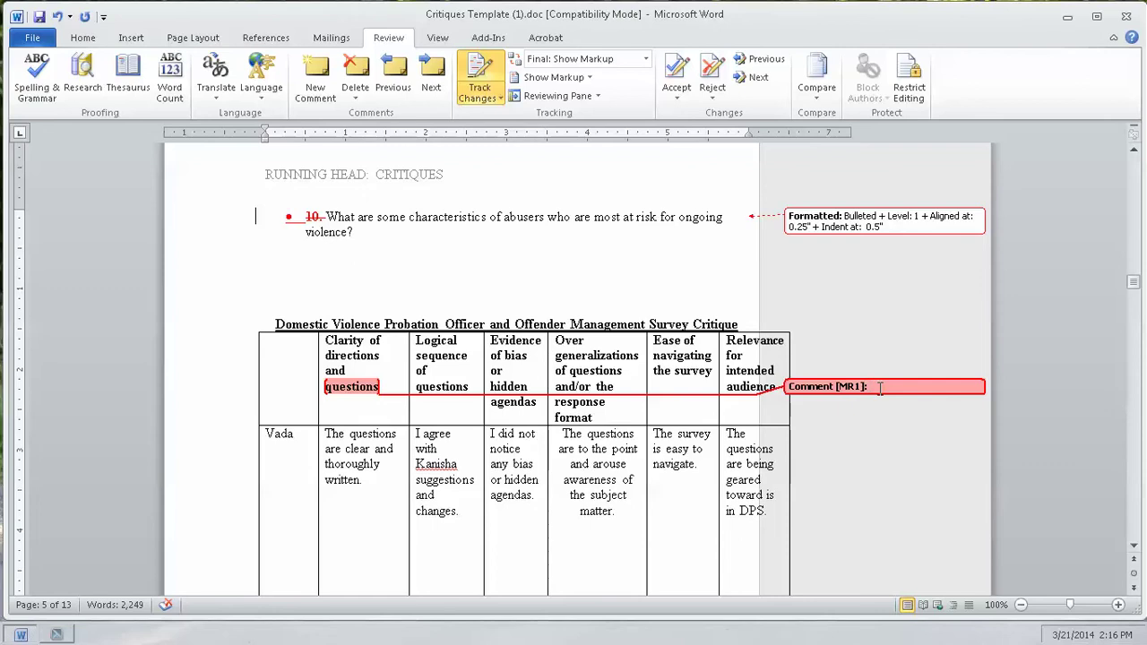
pyautogui.write("I don't like this word here, maybe")
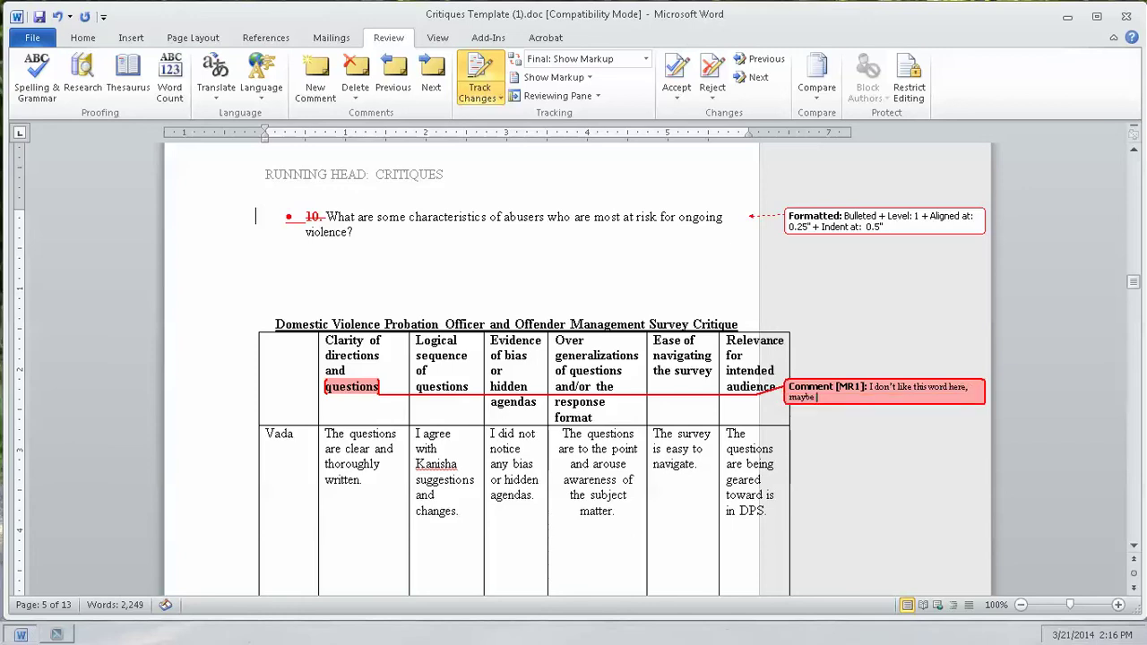
pyautogui.write(" it's just the formatting, let's talk")
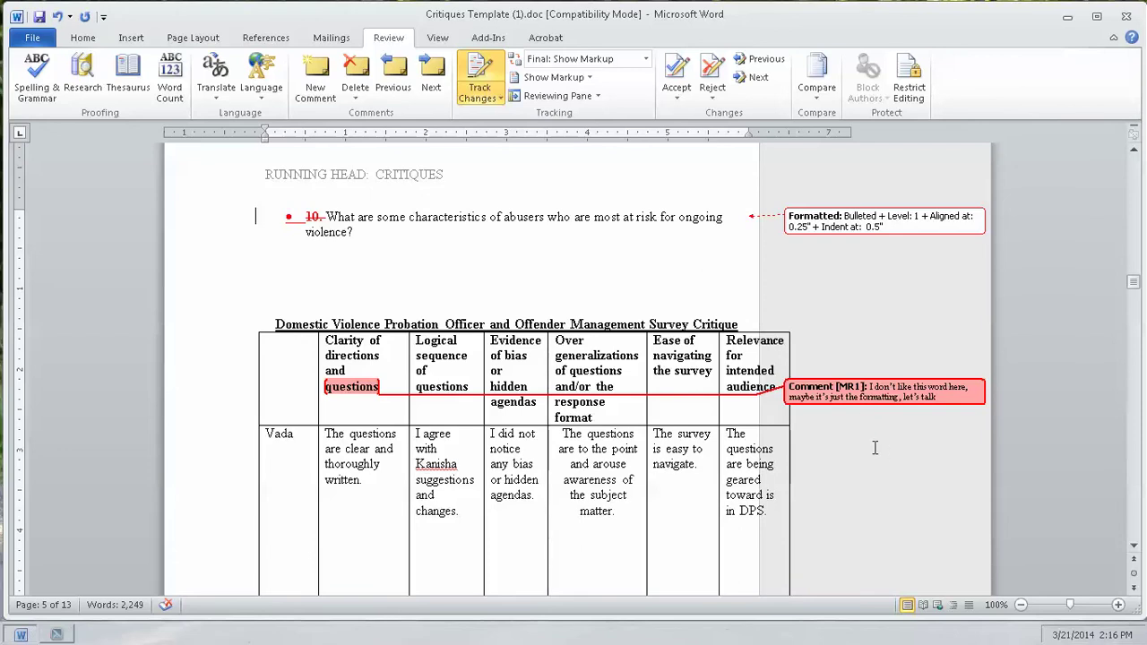
pyautogui.write('.')
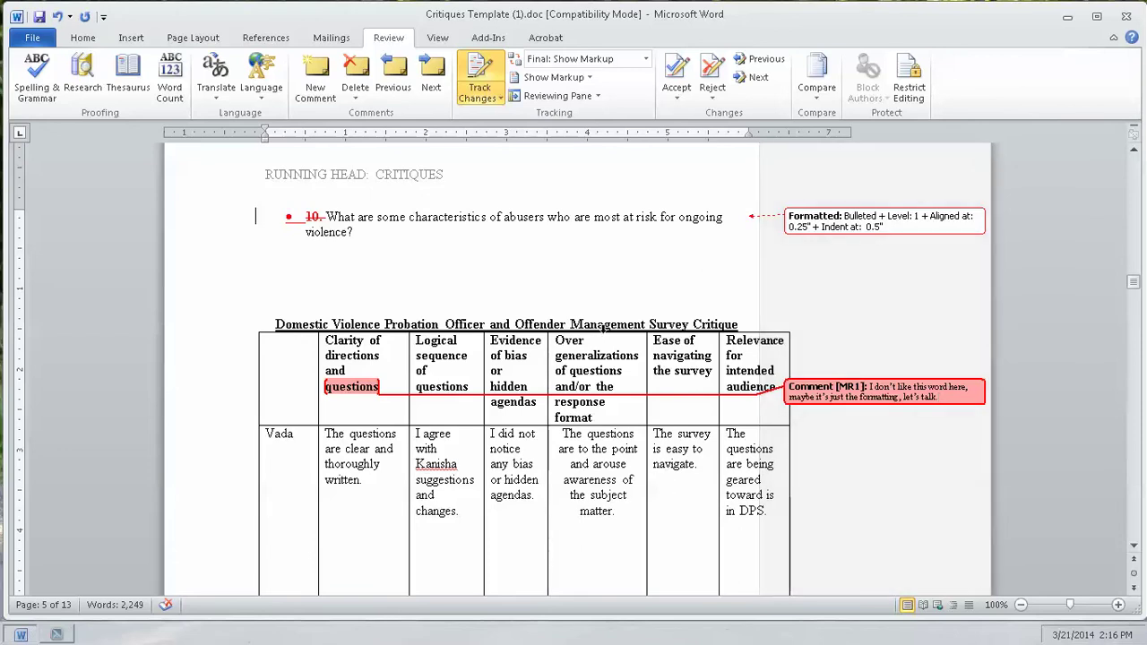
# - Add a comment to "generalizations" in the critique table header reading "This word is too general. Let's be more specific."
pyautogui.click(605, 341)
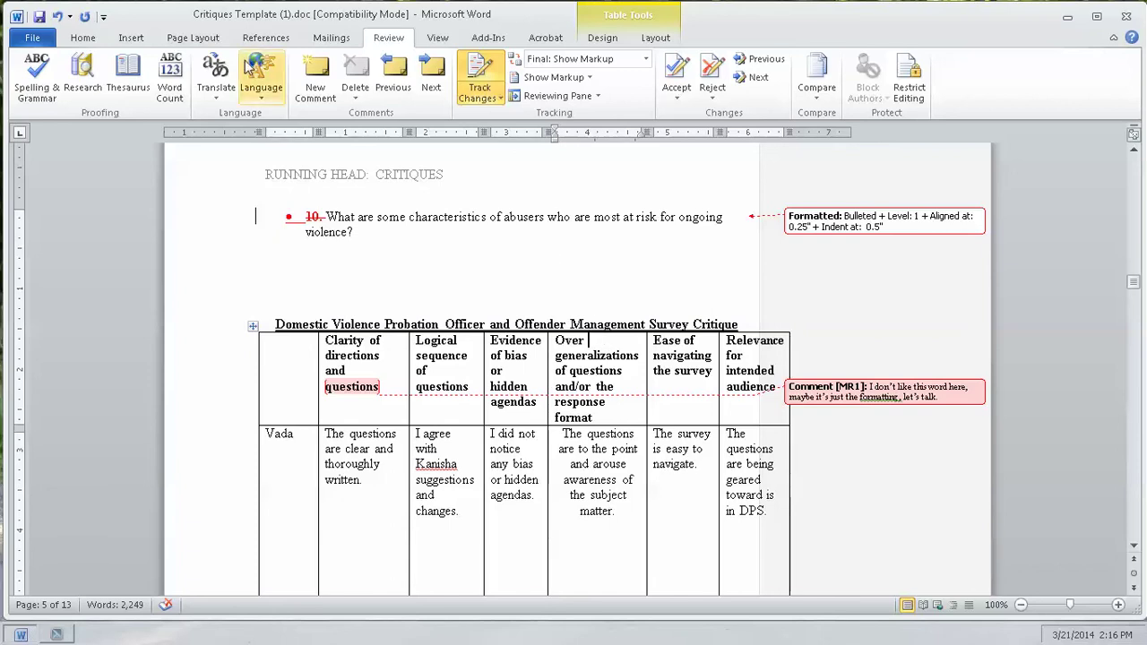
pyautogui.click(324, 79)
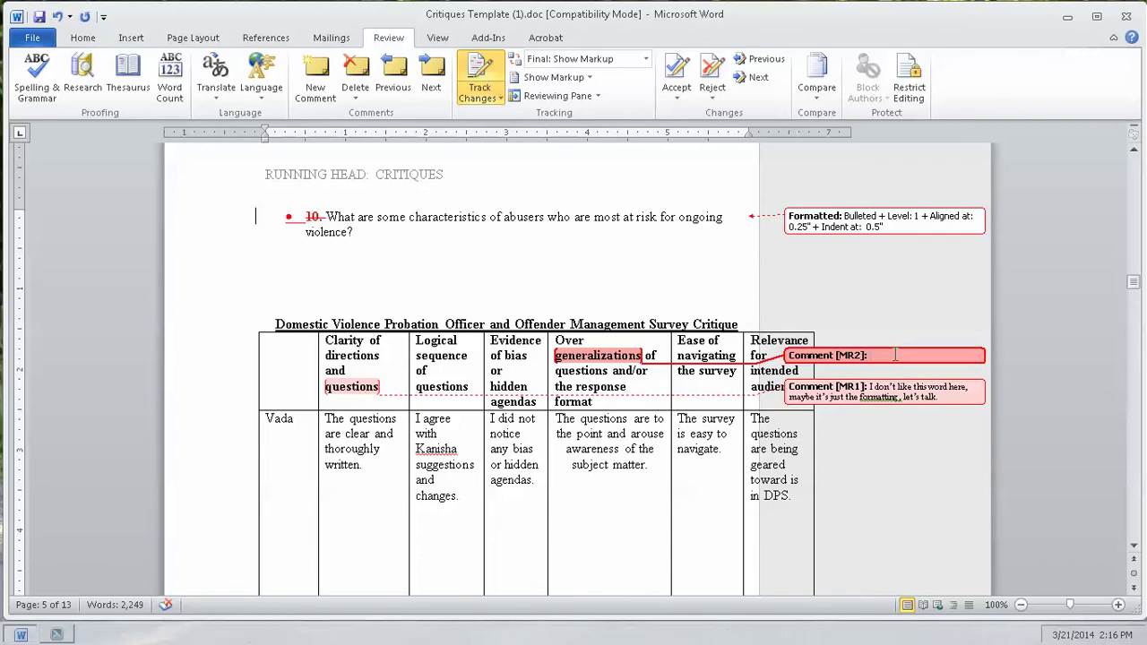
pyautogui.write('This word is too general. Let')
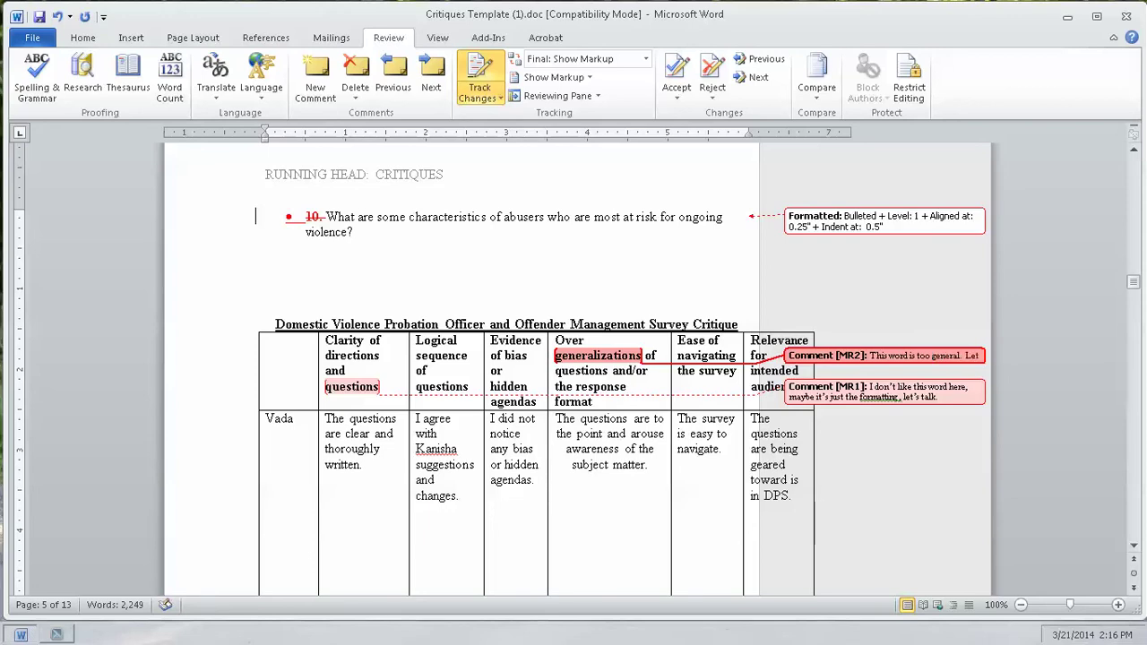
pyautogui.write("'s be more specific.")
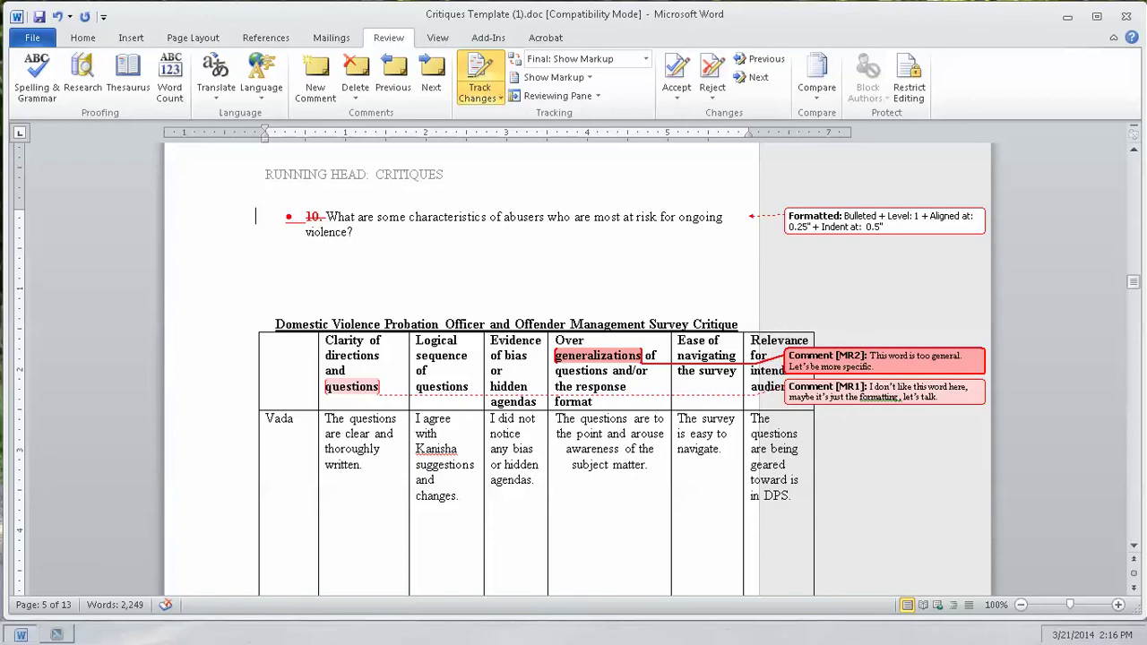
pyautogui.click(692, 473)
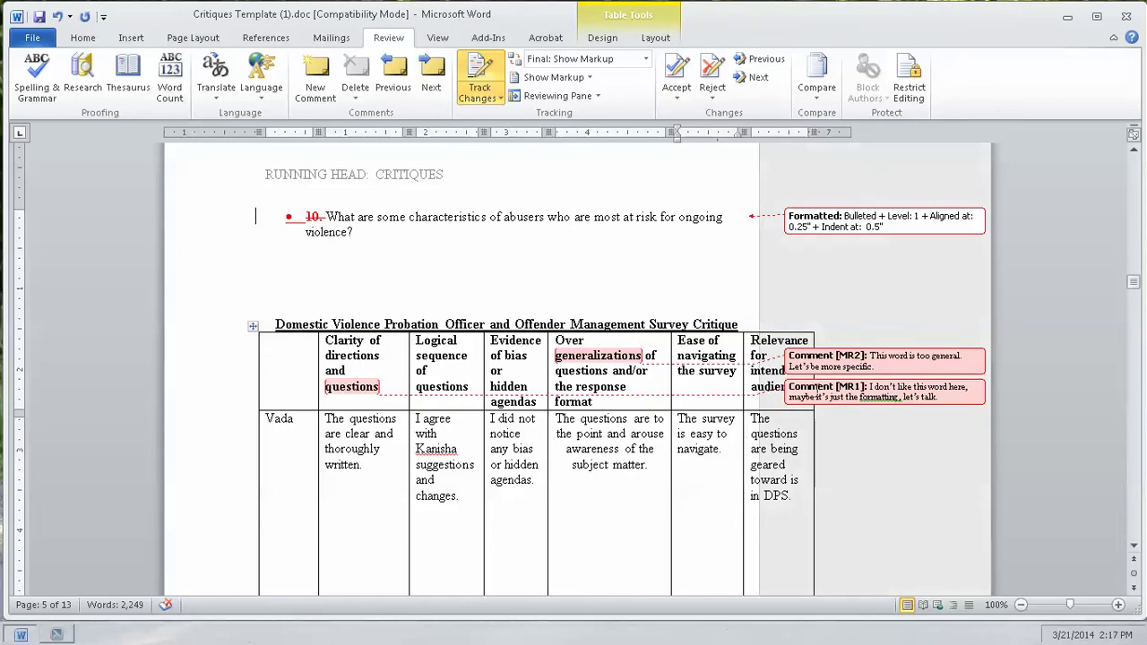
# - Delete the sentence "The questions are clear and thoroughly written." from the first reviewer's row of the critique table
pyautogui.click(690, 448)
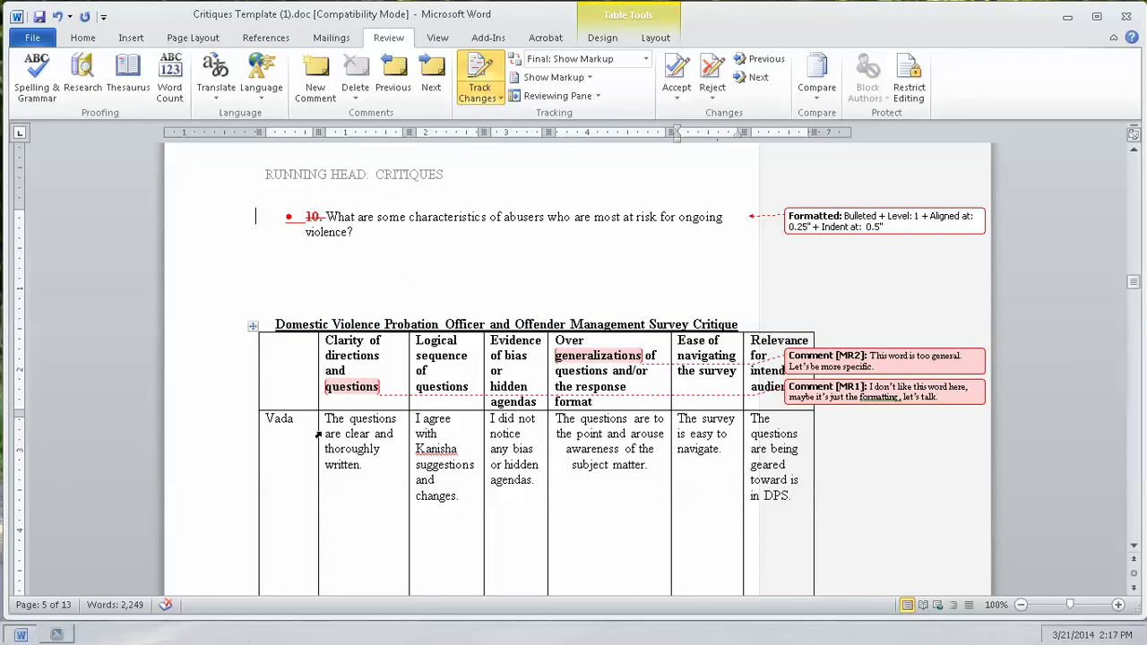
pyautogui.tripleClick(351, 448)
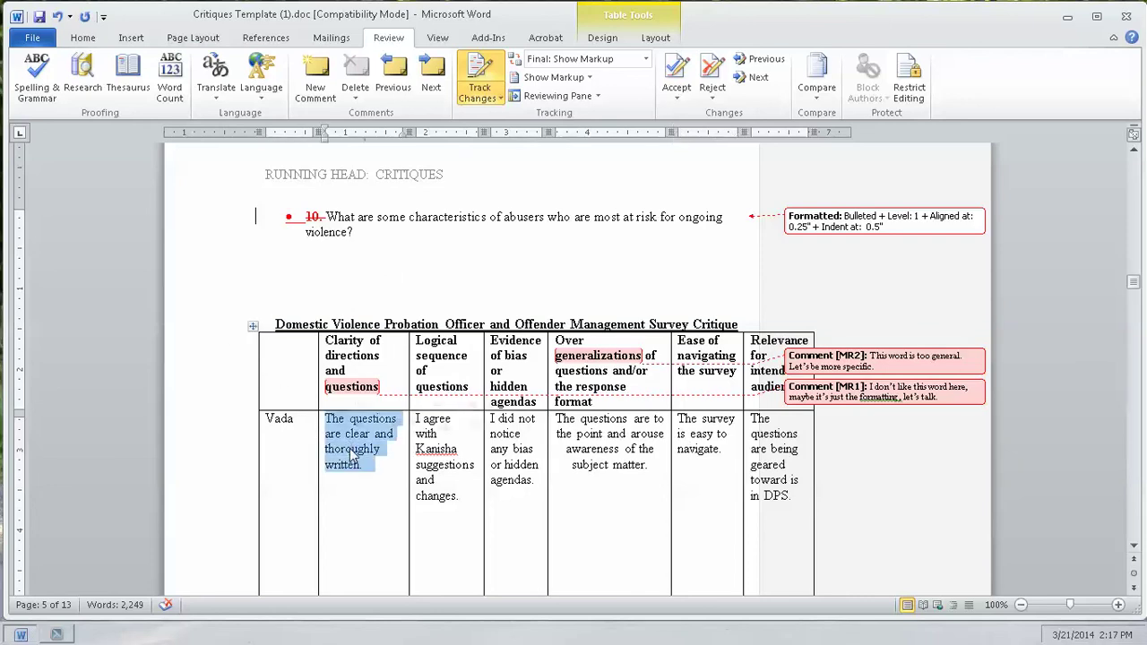
pyautogui.press('Delete')
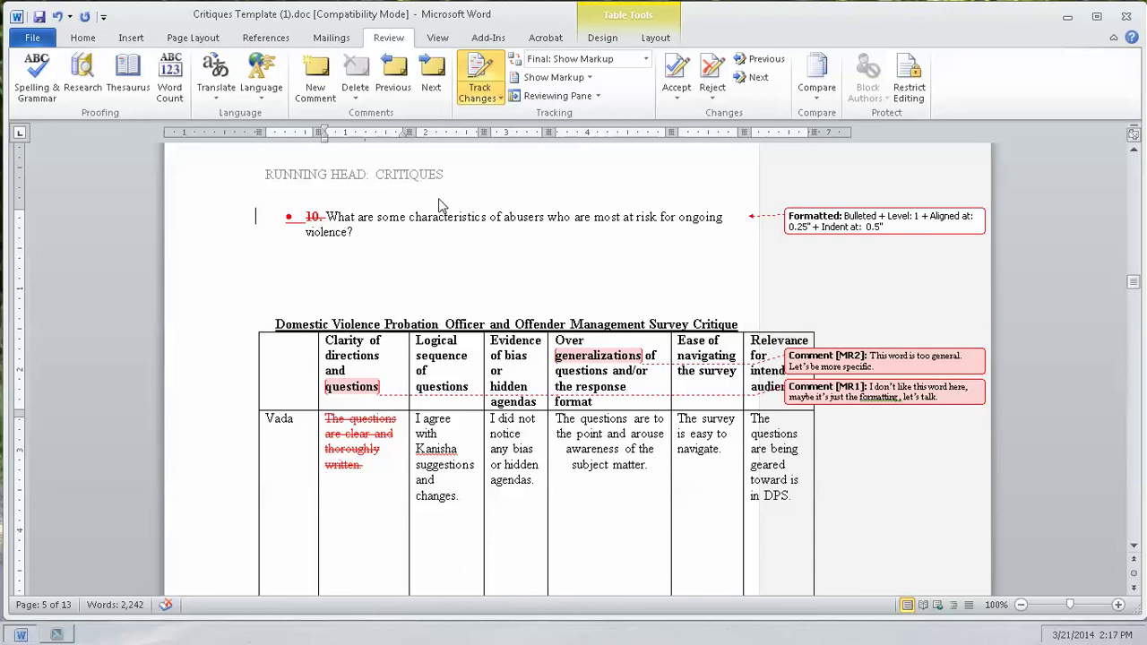
# - Show the list of all revisions and accept the title's 22 pt font change
pyautogui.click(553, 96)
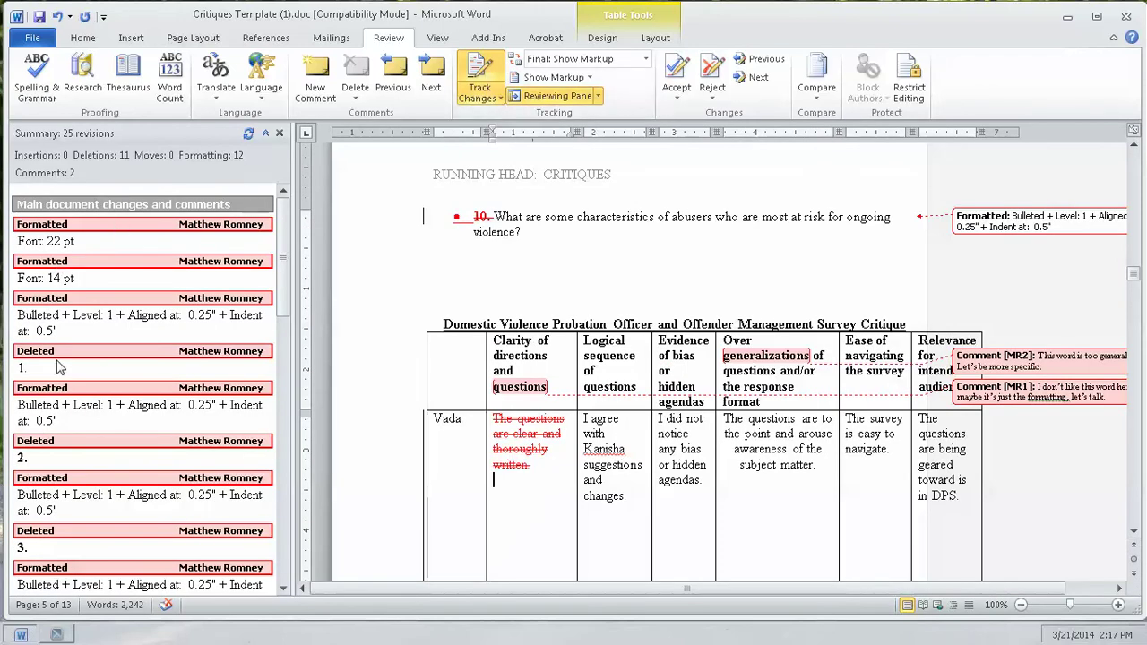
pyautogui.click(30, 240)
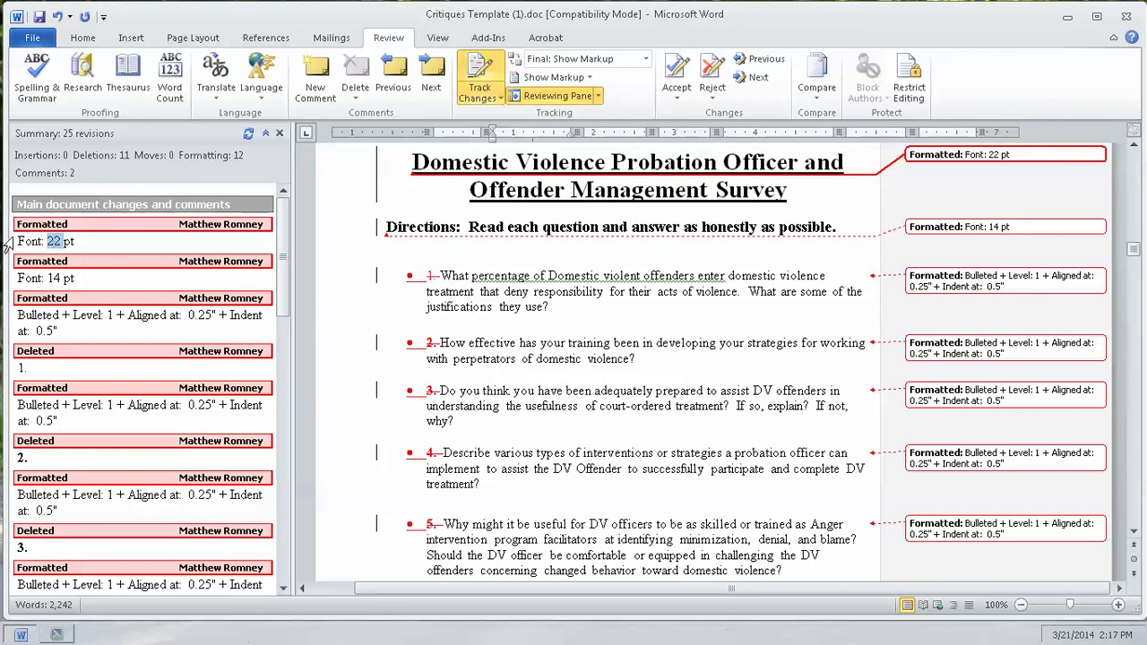
pyautogui.doubleClick(55, 240)
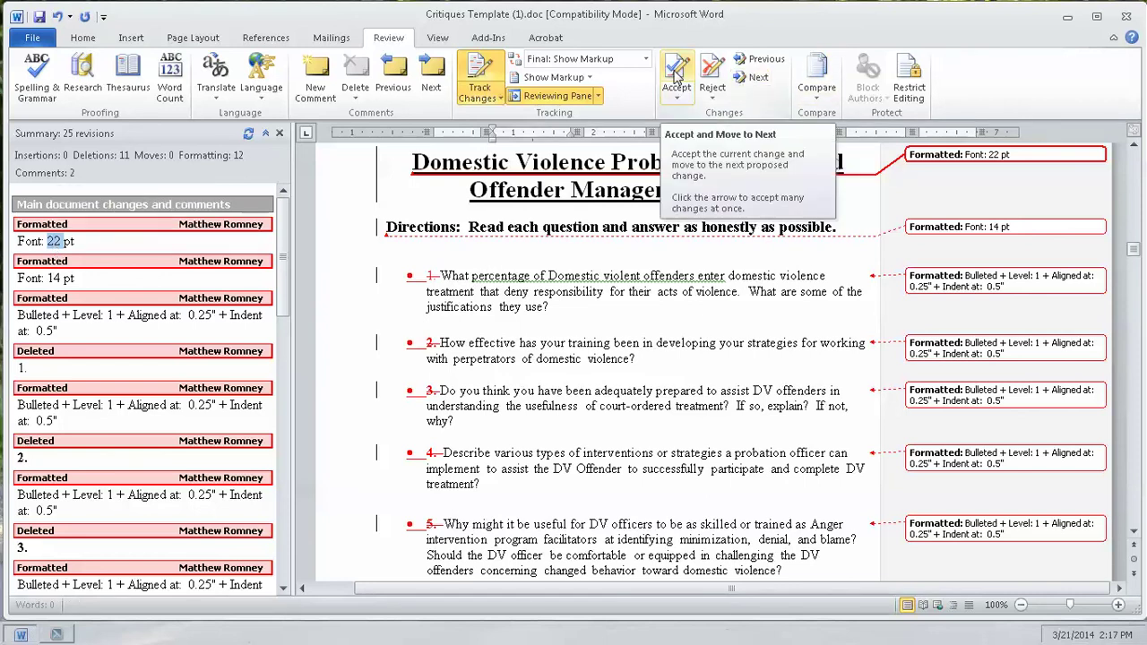
pyautogui.click(677, 72)
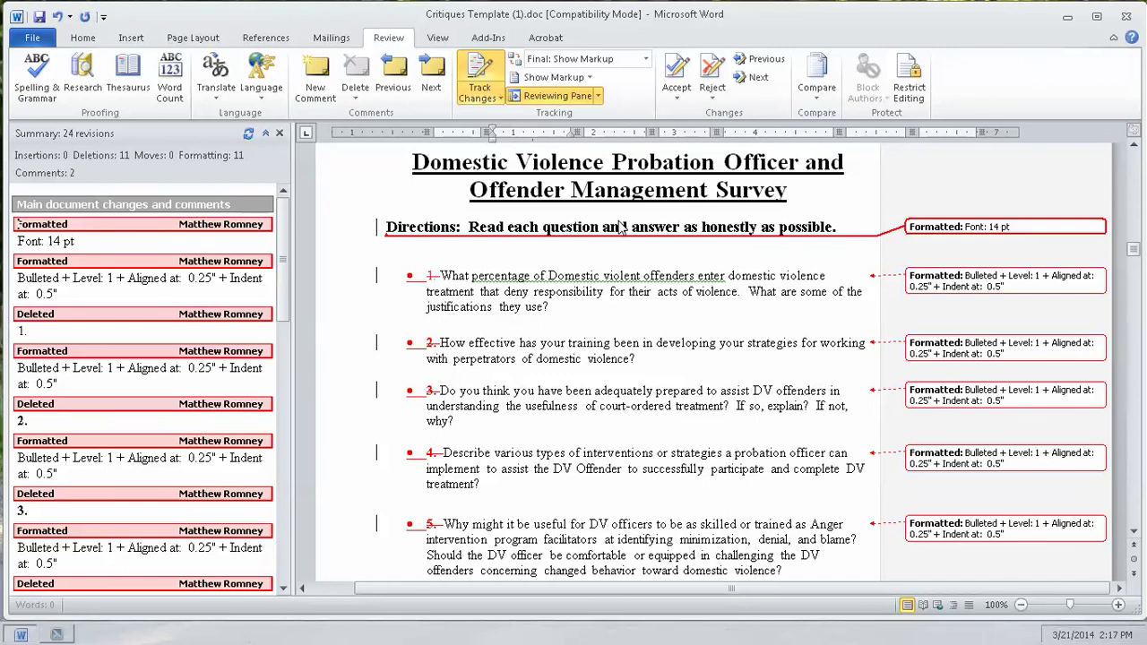
# - Reject the 14 pt font change on the "Directions" line and move ahead through the remaining tracked changes
pyautogui.click(709, 75)
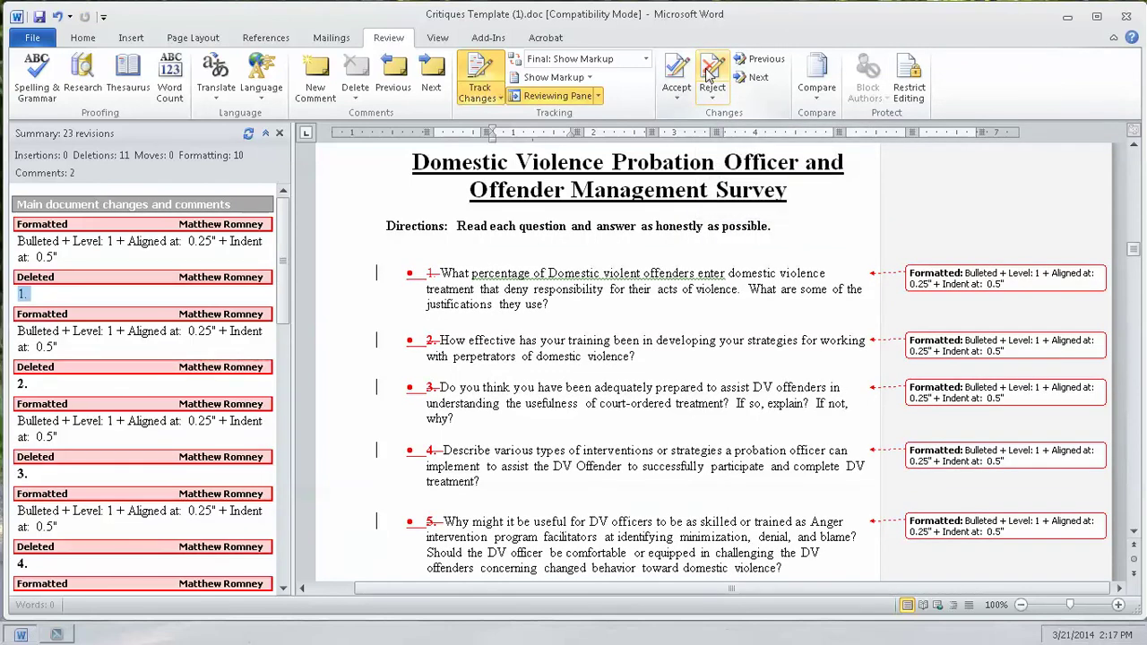
pyautogui.click(755, 79)
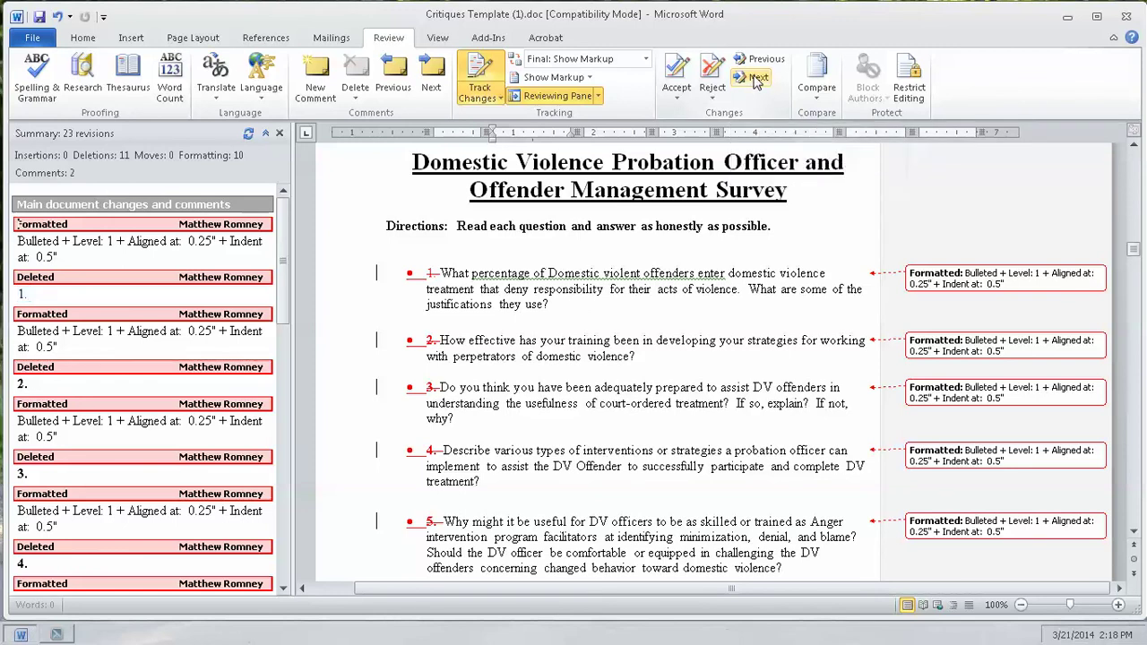
pyautogui.click(755, 79)
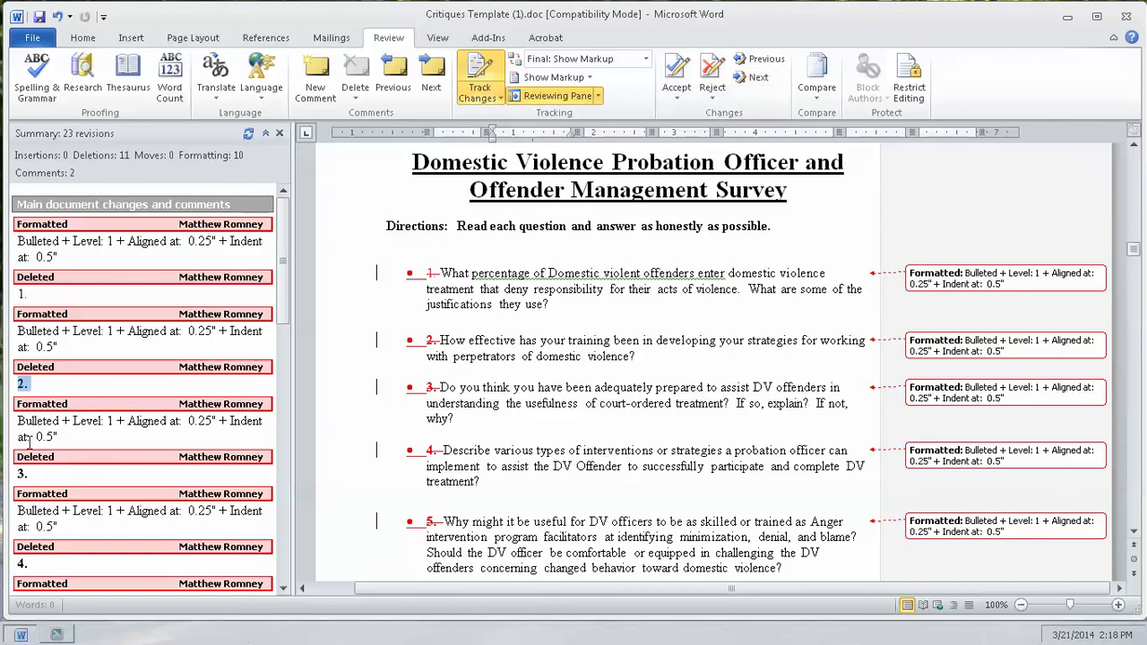
# - Step through the tracked bullet formatting and number deletions on the survey questions, up to the first comment in the critique table header
pyautogui.click(750, 79)
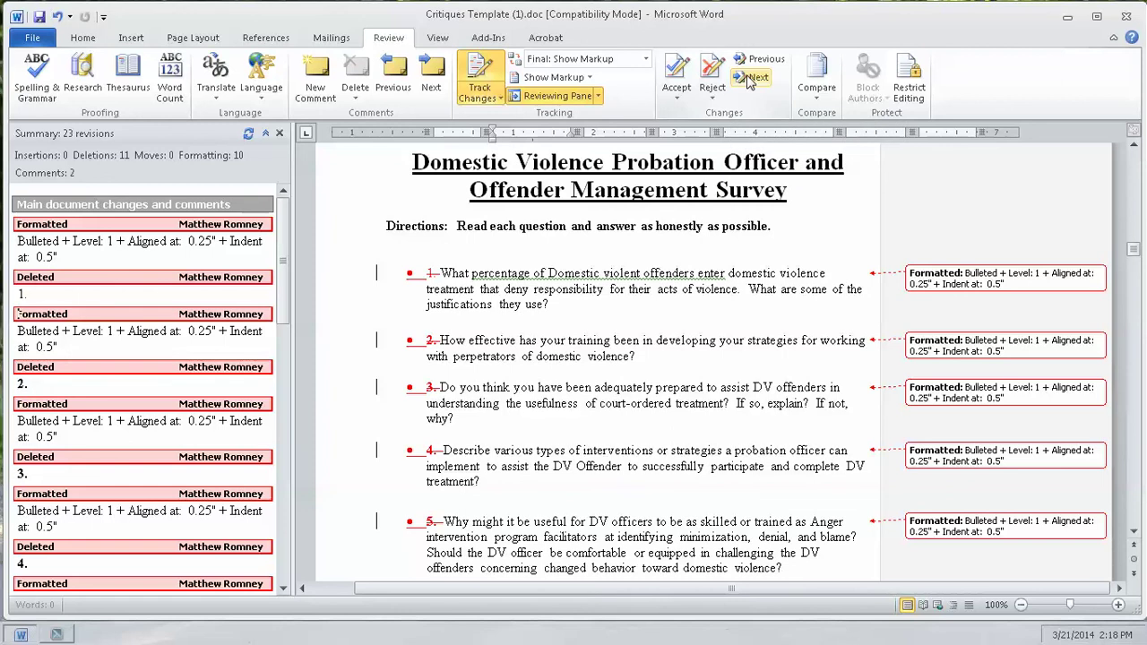
pyautogui.click(750, 79)
pyautogui.click(750, 79)
pyautogui.click(750, 79)
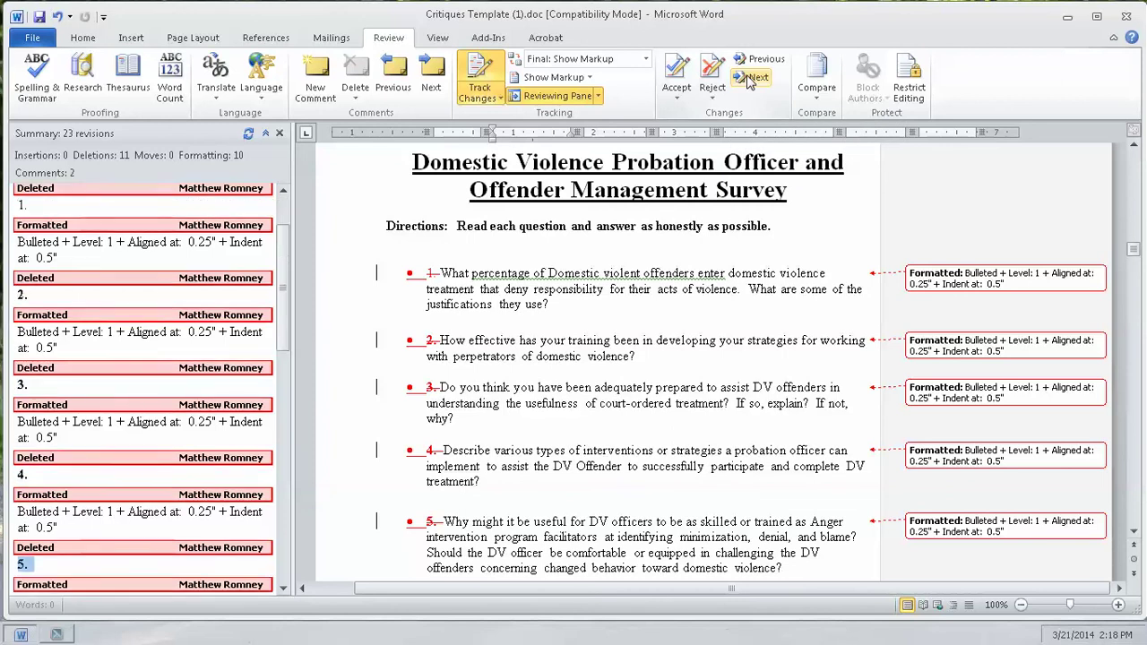
pyautogui.click(750, 79)
pyautogui.click(750, 79)
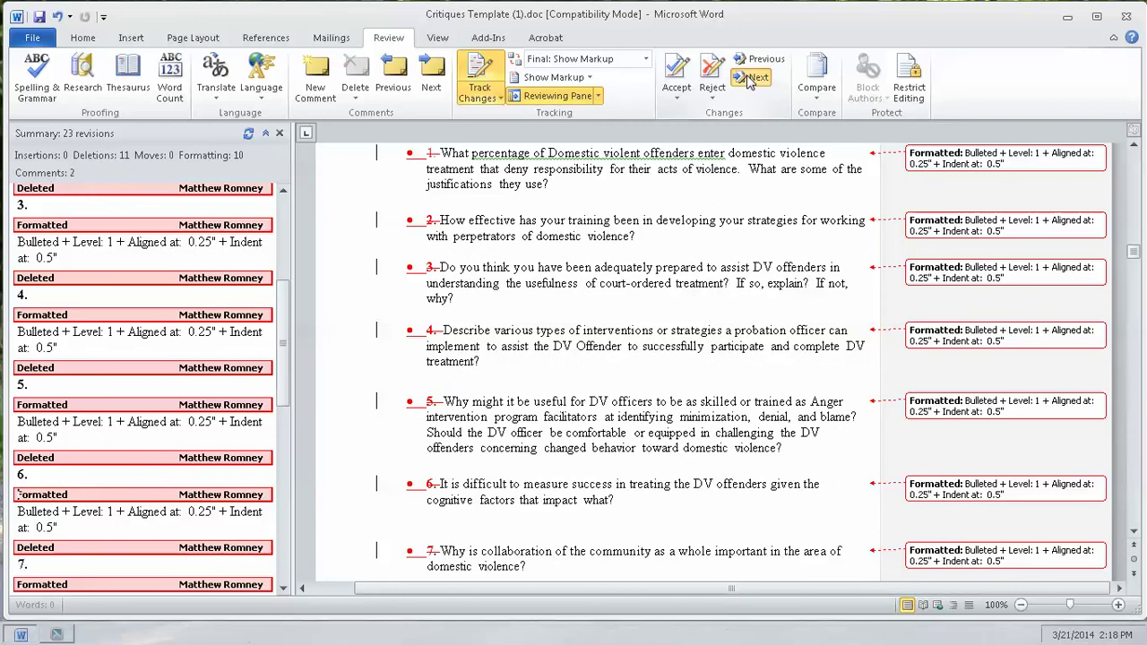
pyautogui.click(750, 79)
pyautogui.click(750, 79)
pyautogui.click(750, 79)
pyautogui.click(750, 79)
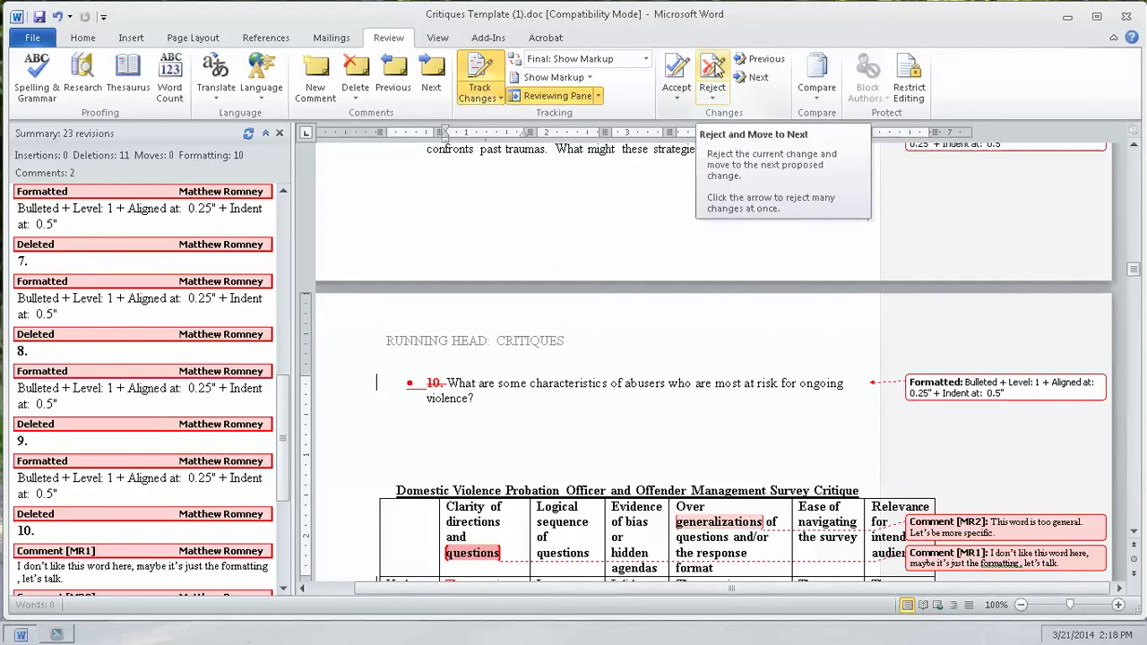
# - Reject both comments in the critique table header and accept the deletion of "The questions are clear and thoroughly written.", continuing from the document's beginning
pyautogui.click(714, 68)
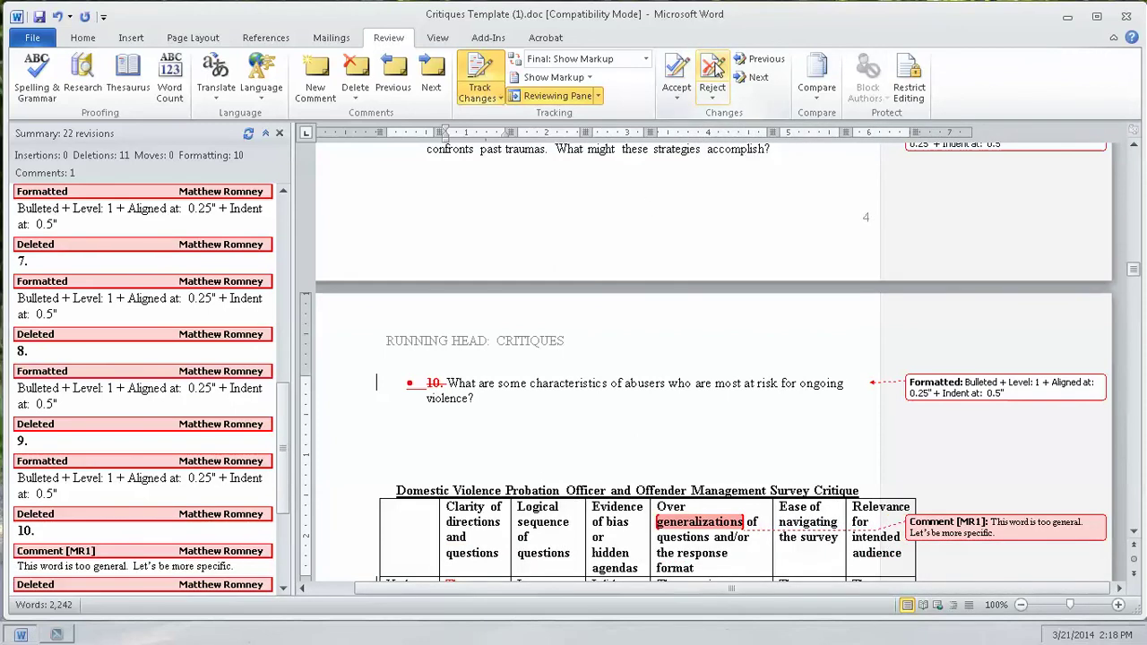
pyautogui.click(714, 68)
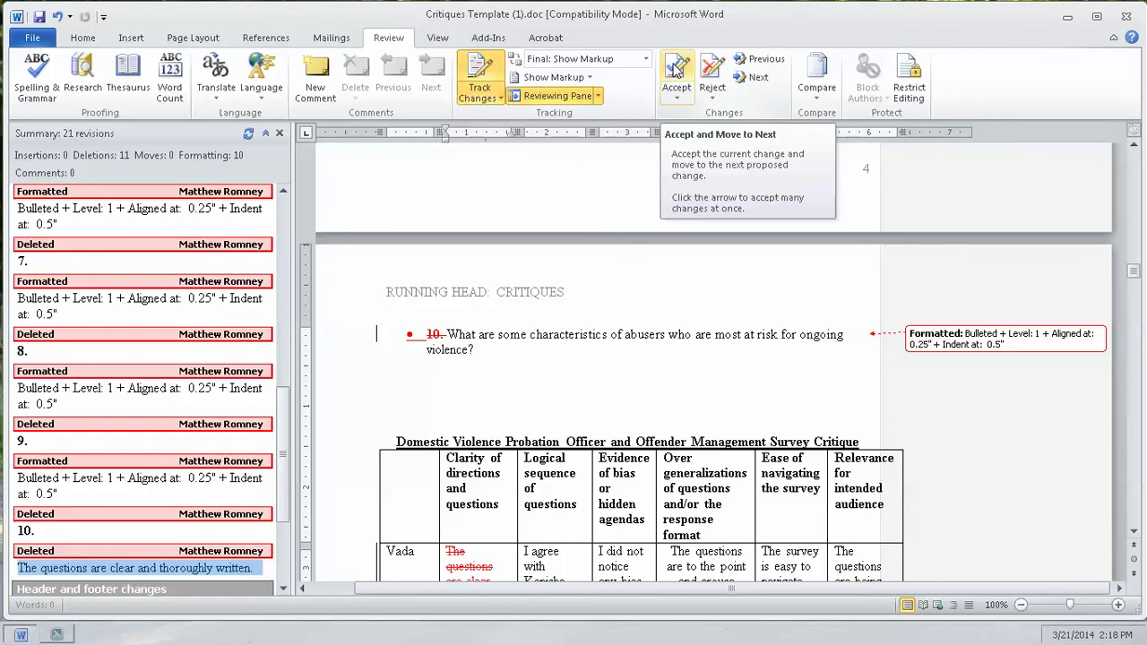
pyautogui.click(677, 70)
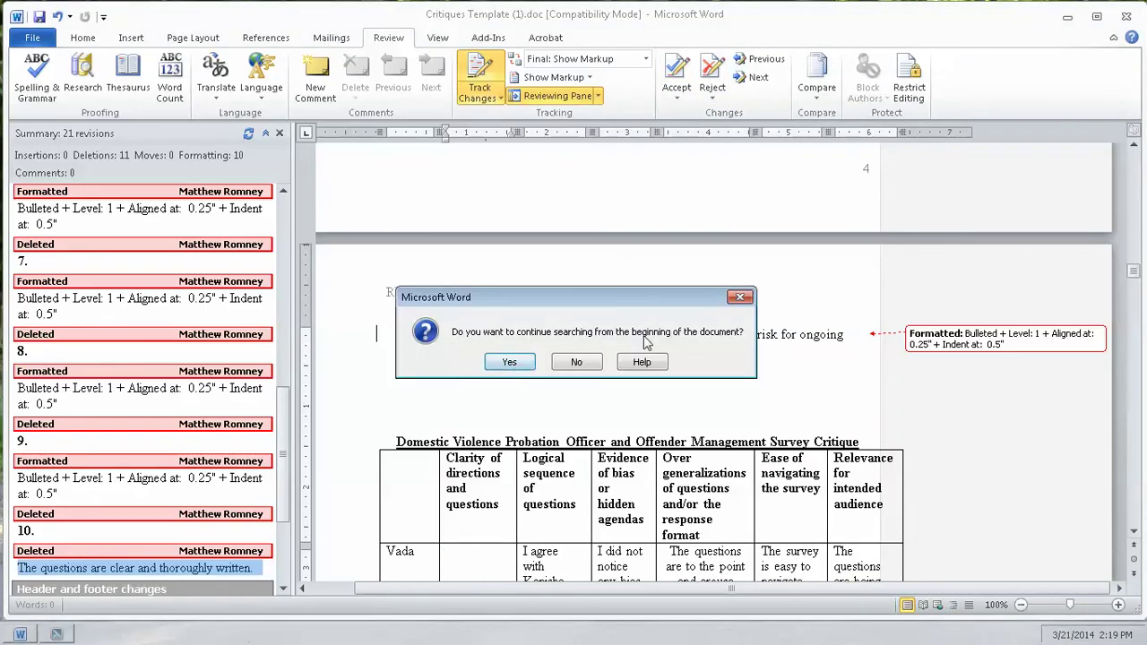
pyautogui.click(508, 365)
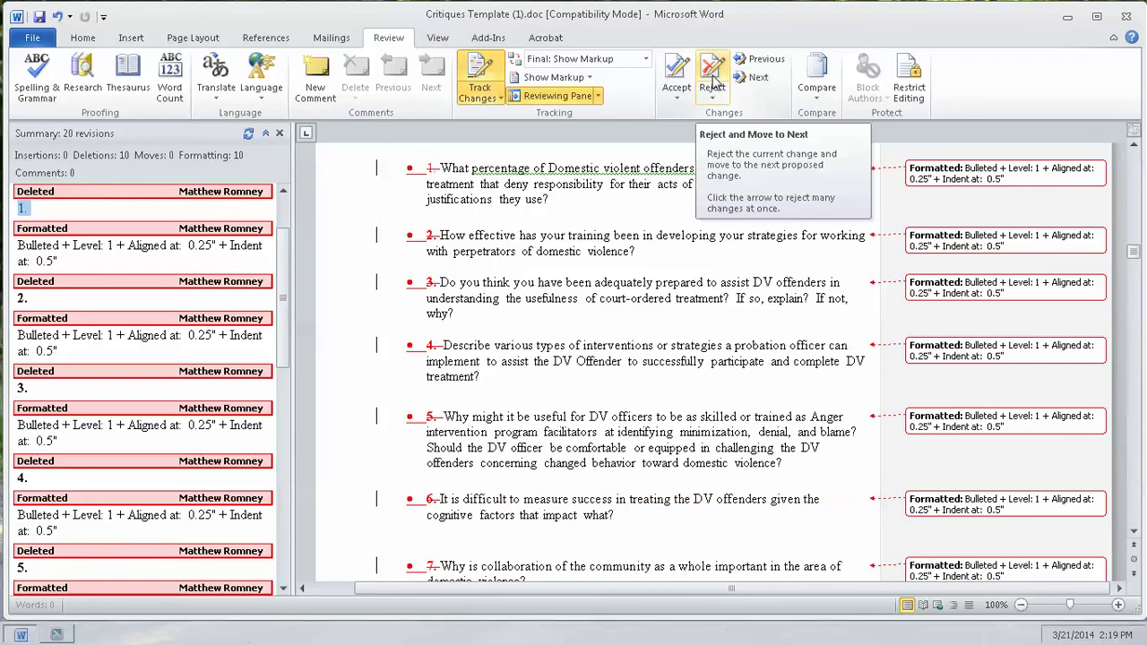
# - Reject the tracked bullet formatting and number deletions on survey questions 1 through 10, one change at a time
pyautogui.click(713, 79)
pyautogui.click(713, 79)
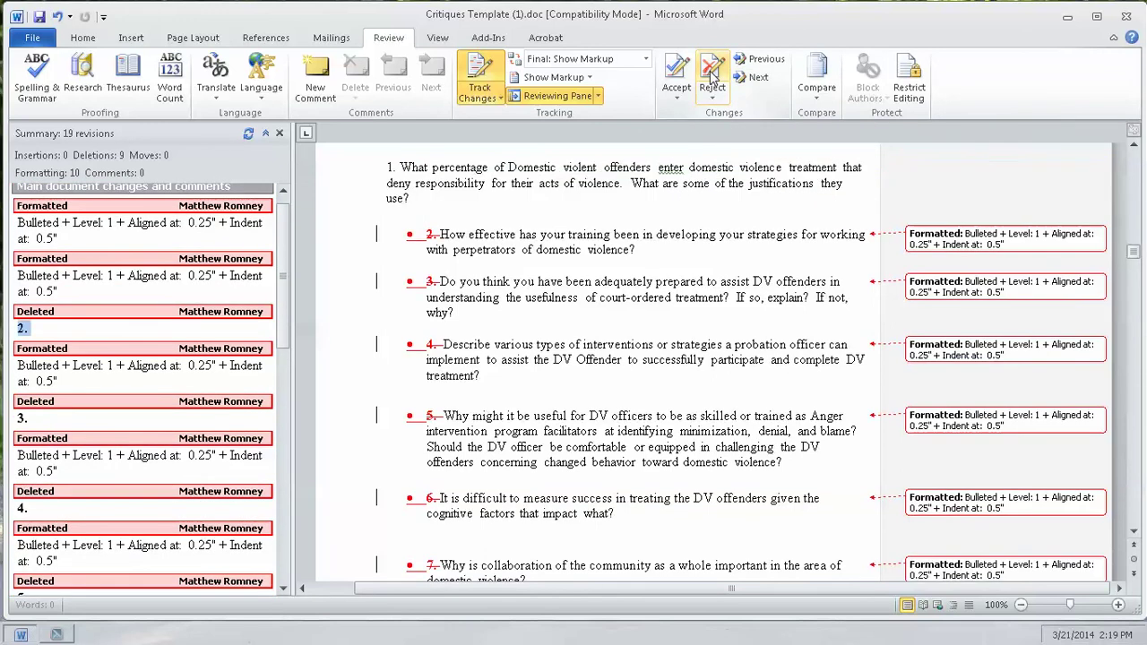
pyautogui.click(713, 79)
pyautogui.click(712, 79)
pyautogui.click(713, 79)
pyautogui.click(712, 79)
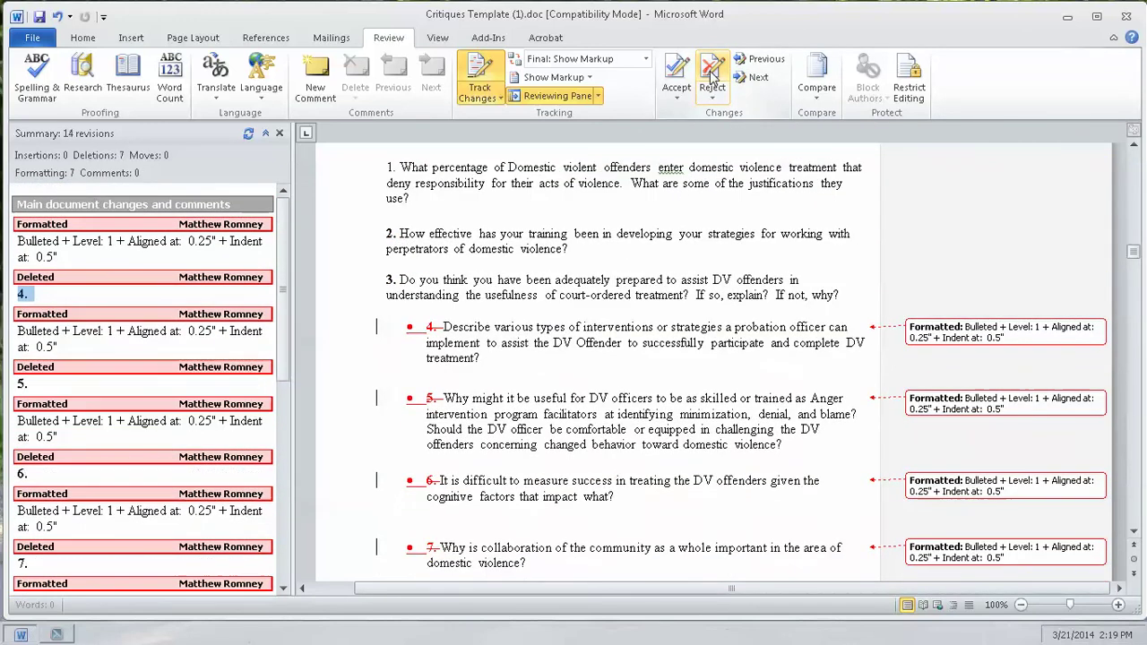
pyautogui.click(712, 78)
pyautogui.click(713, 79)
pyautogui.click(712, 79)
pyautogui.click(713, 79)
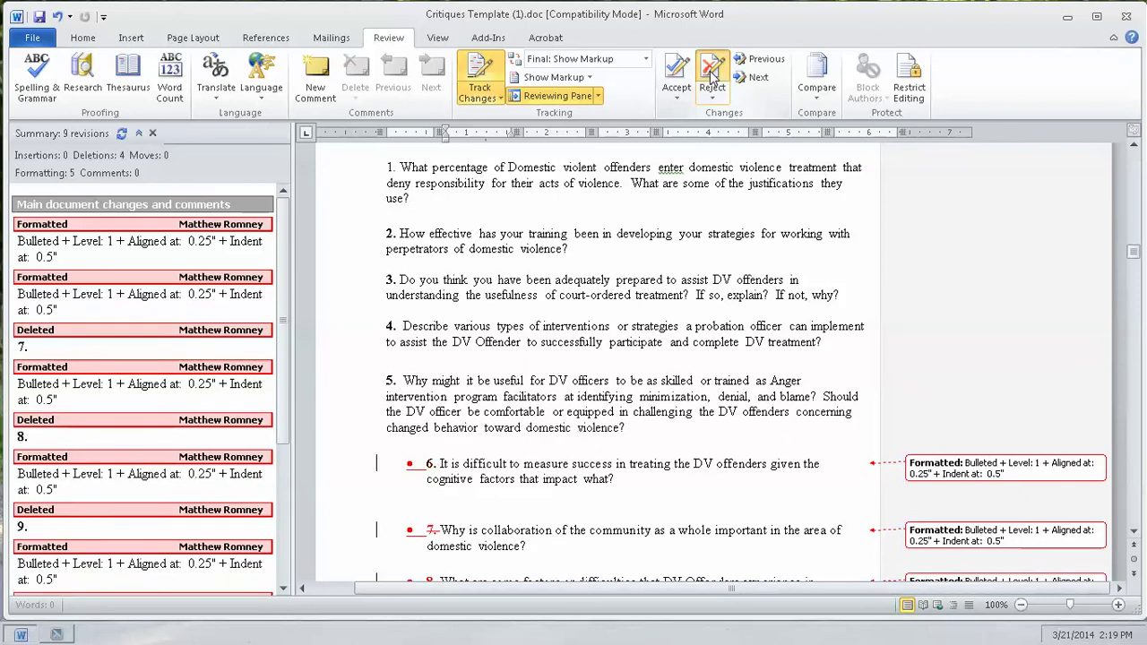
pyautogui.click(712, 79)
pyautogui.click(712, 79)
pyautogui.click(713, 79)
pyautogui.click(712, 79)
pyautogui.click(713, 79)
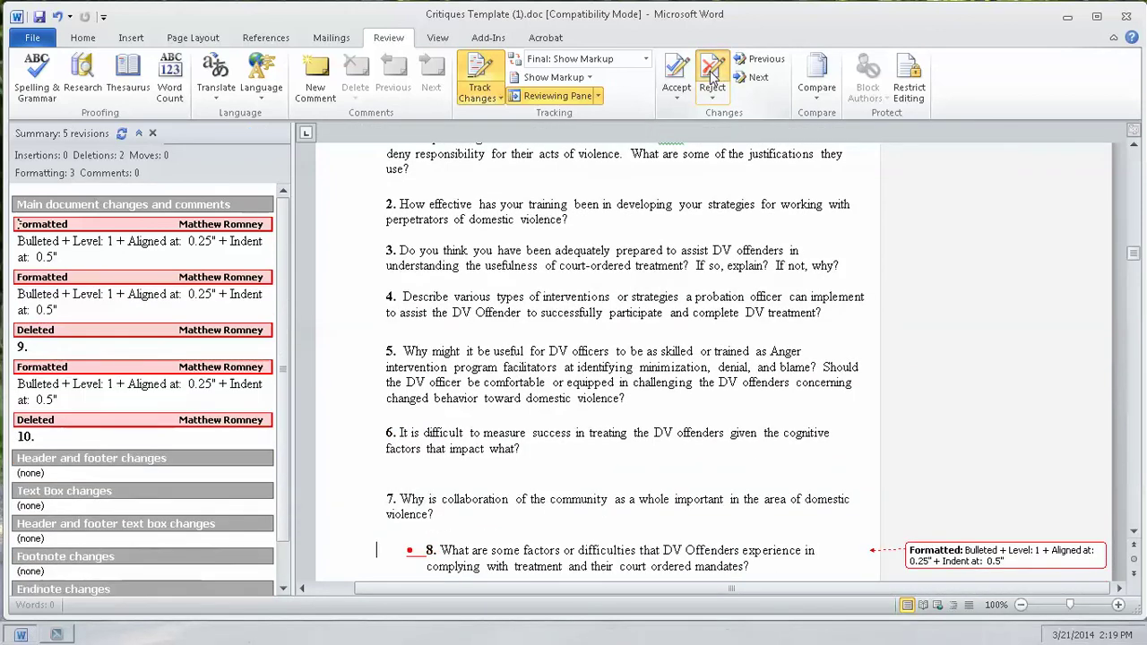
pyautogui.click(712, 79)
pyautogui.click(712, 79)
pyautogui.click(712, 79)
pyautogui.click(713, 79)
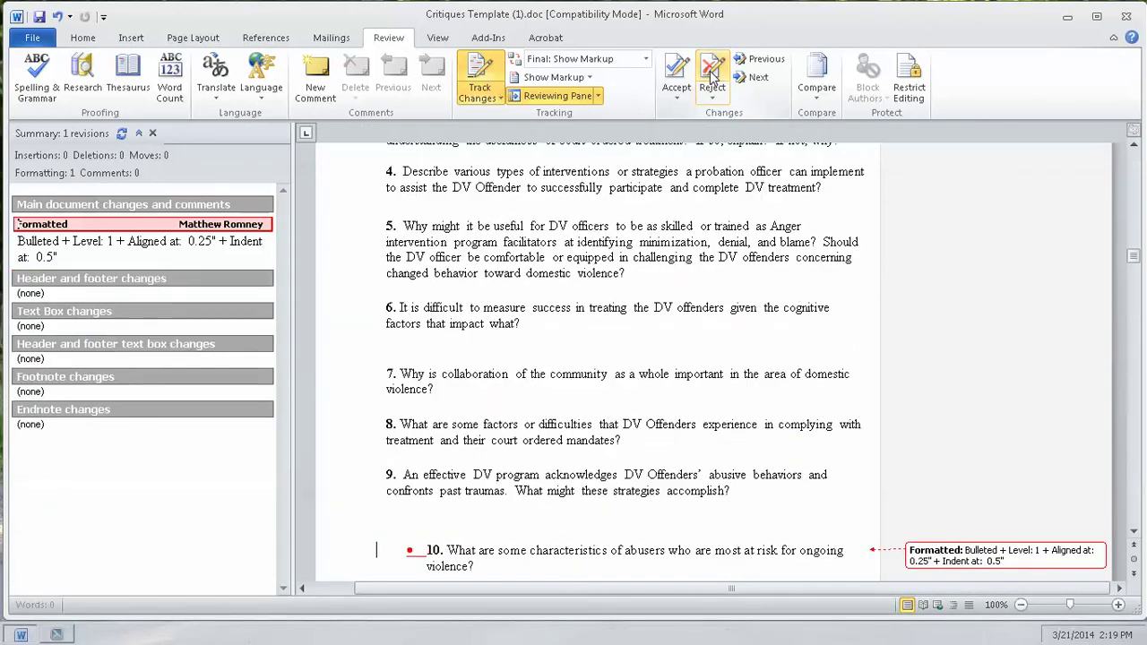
pyautogui.click(712, 79)
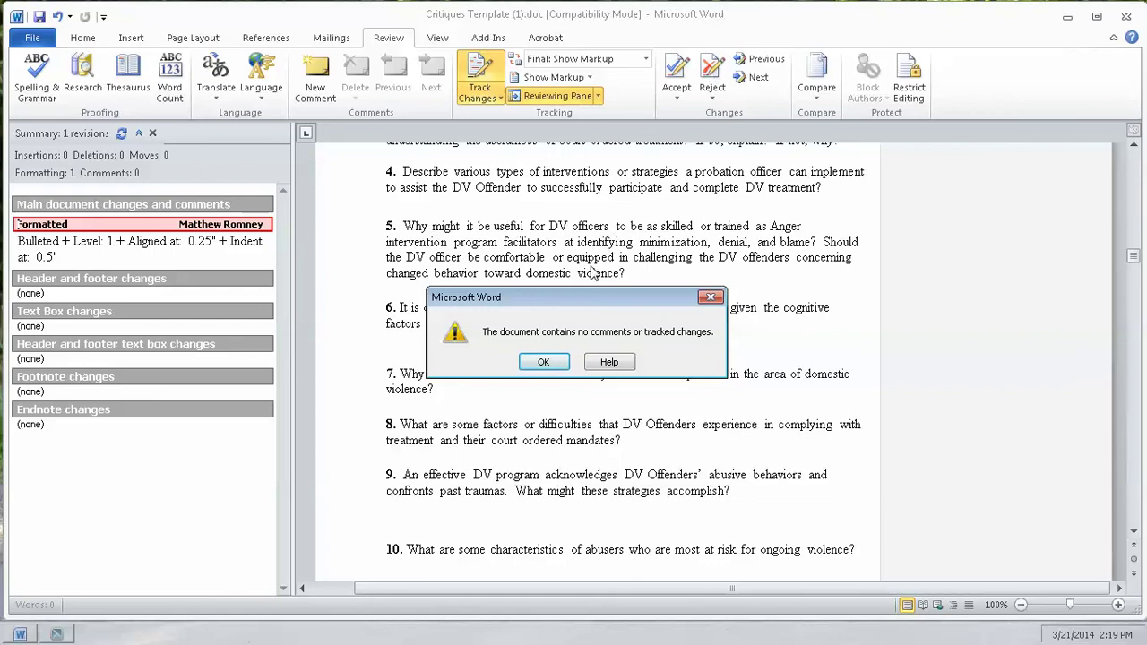
pyautogui.click(547, 365)
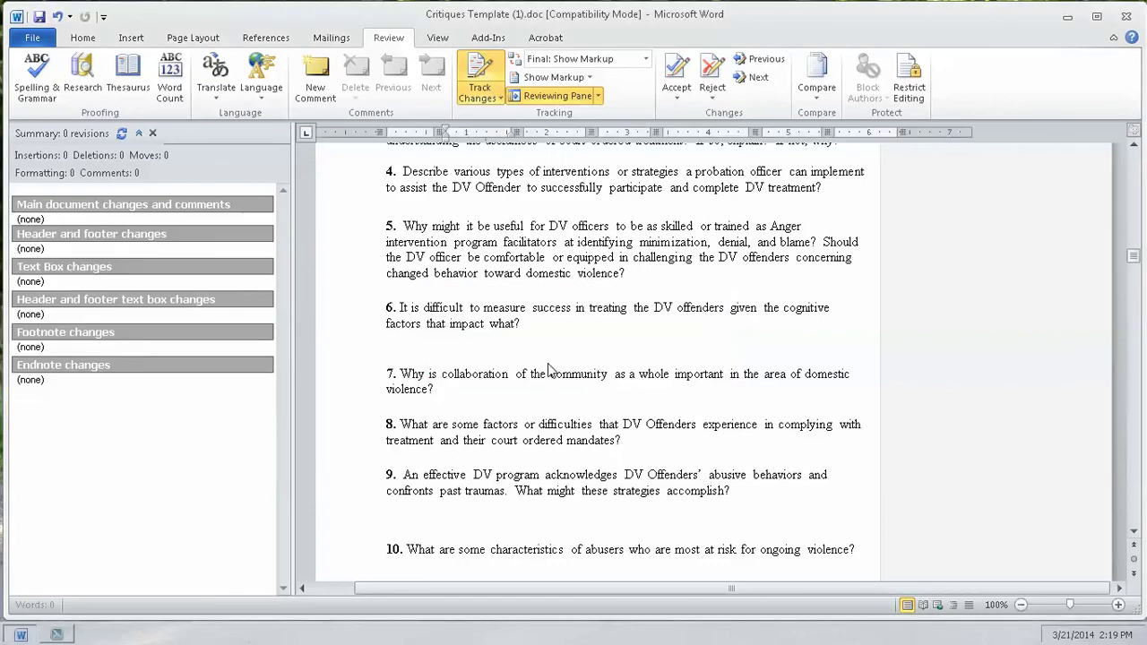